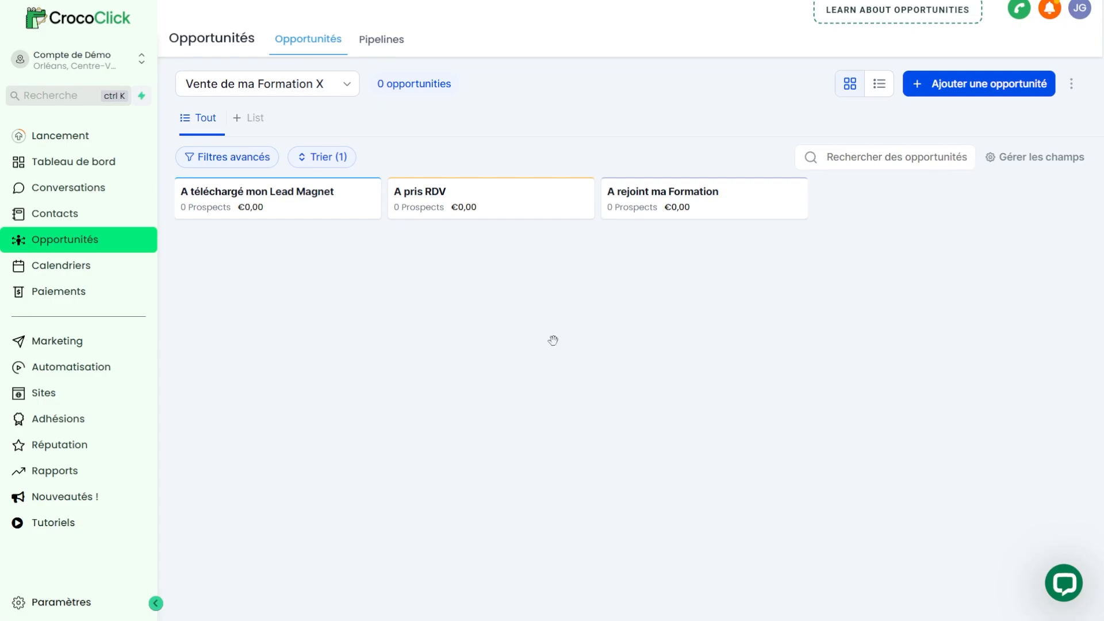
Step: Create a new automation workflow from scratch
left_click(87, 374)
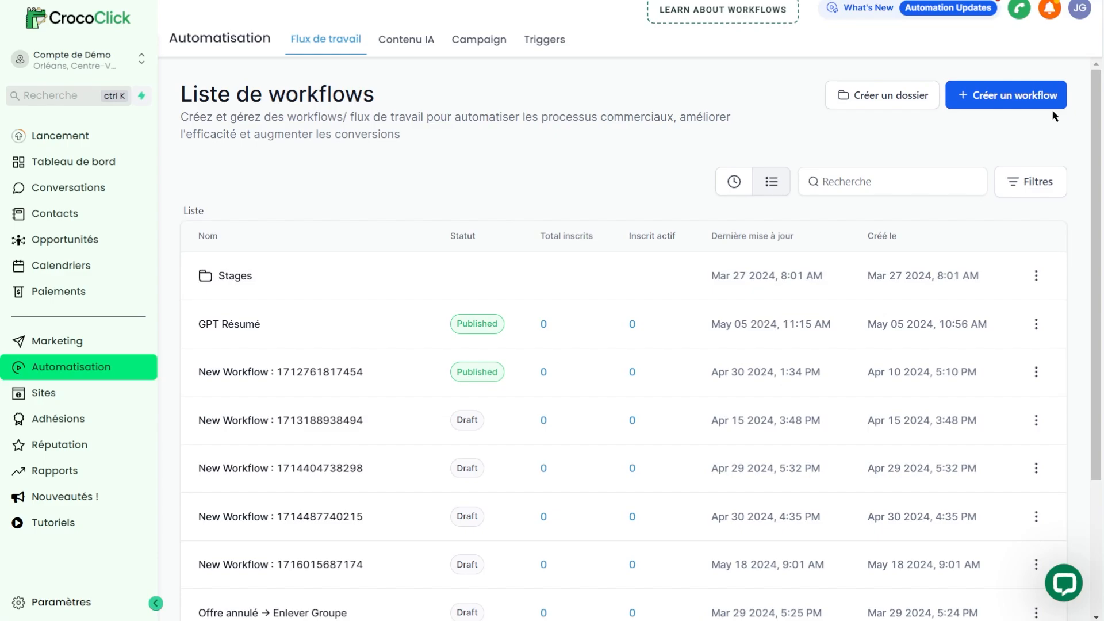
left_click(1007, 95)
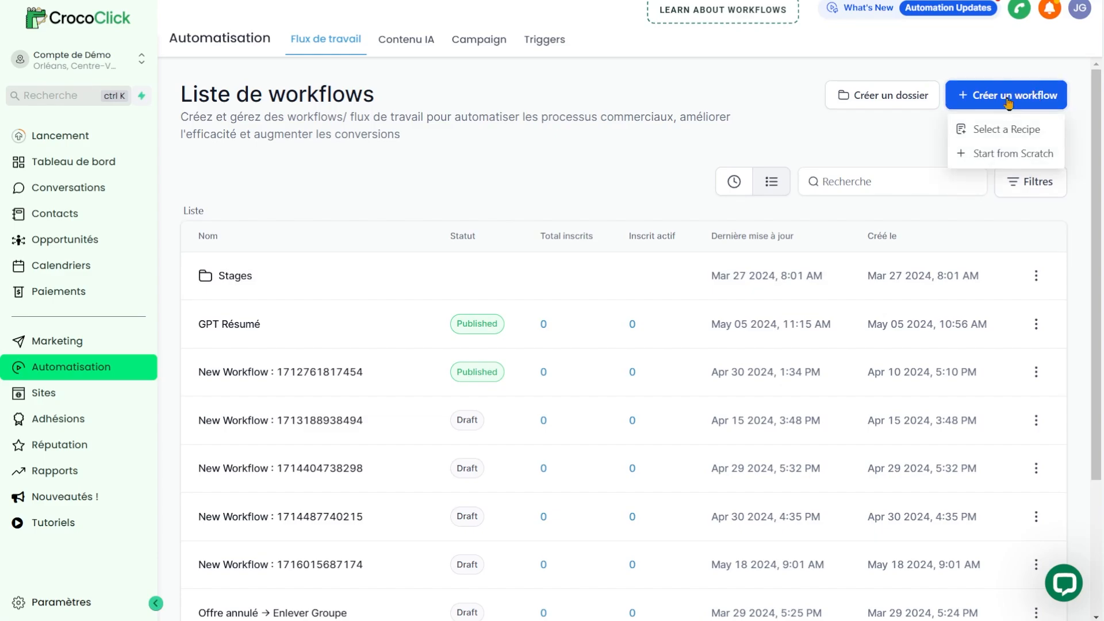
left_click(999, 153)
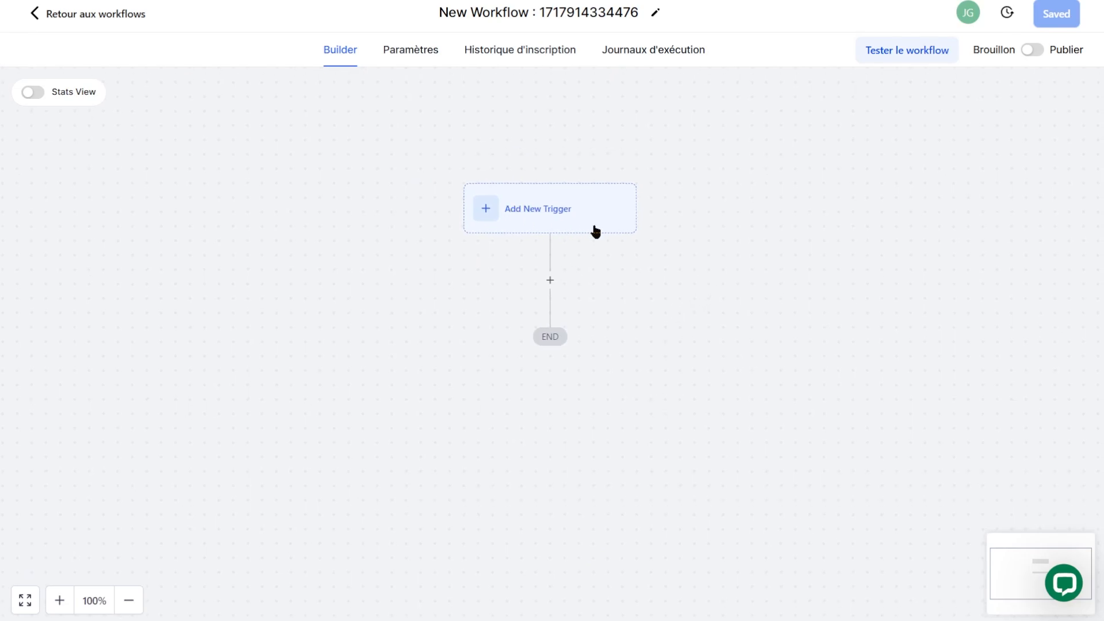
Step: Add a Form Submitted trigger to the workflow
left_click(596, 232)
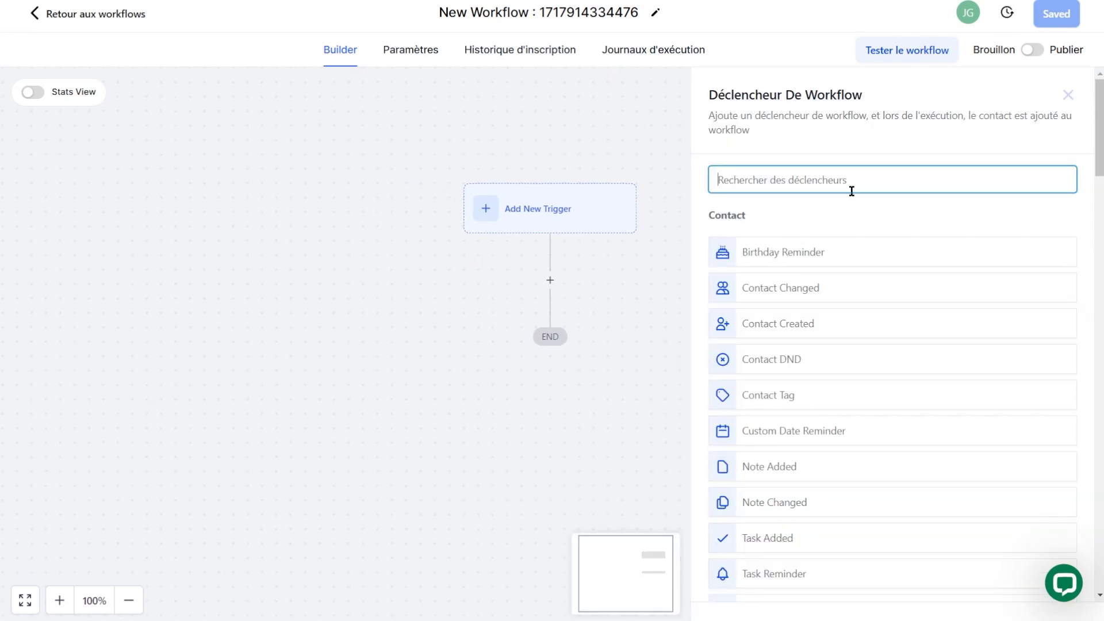
type("form")
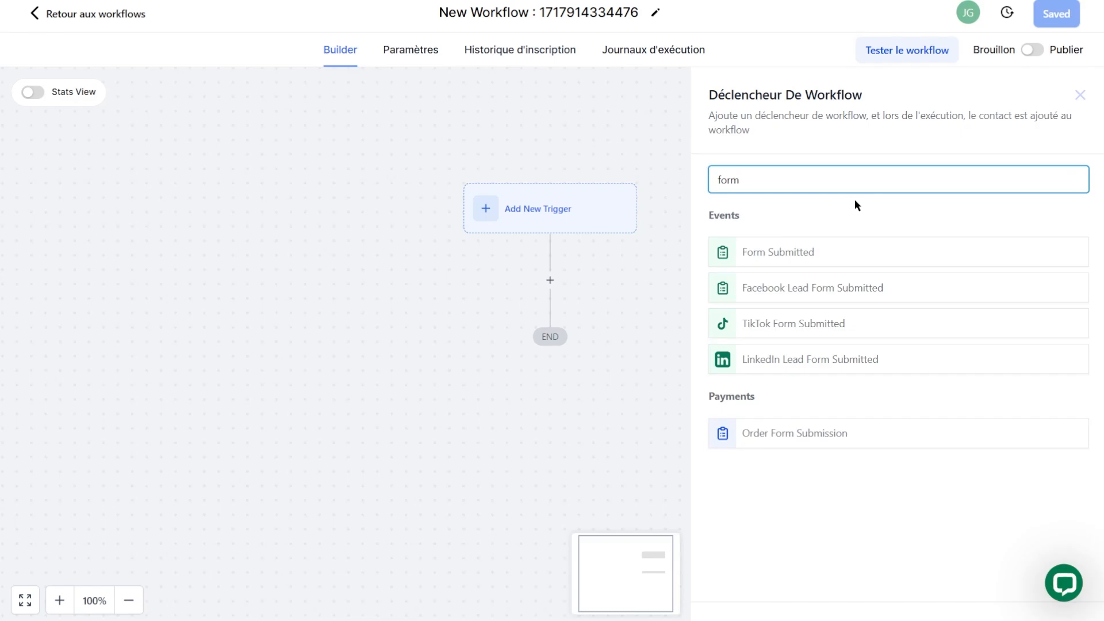
left_click(766, 254)
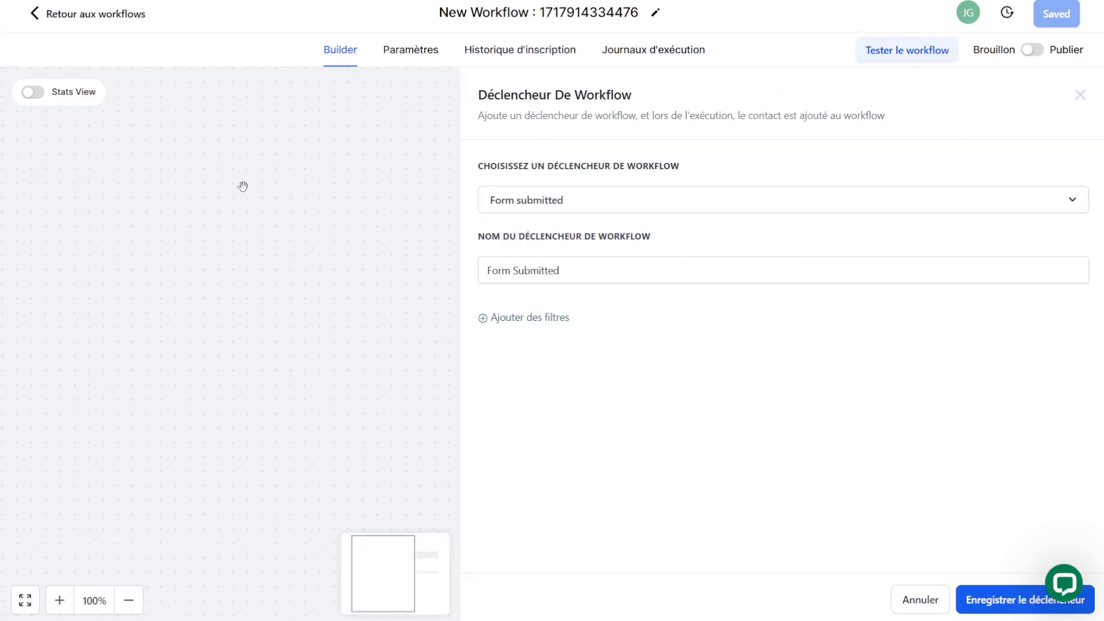
Step: Filter the trigger so Form is Form 1, name it Form Submitted "Form 1" and save it
left_click(530, 318)
left_click(543, 343)
left_click(515, 438)
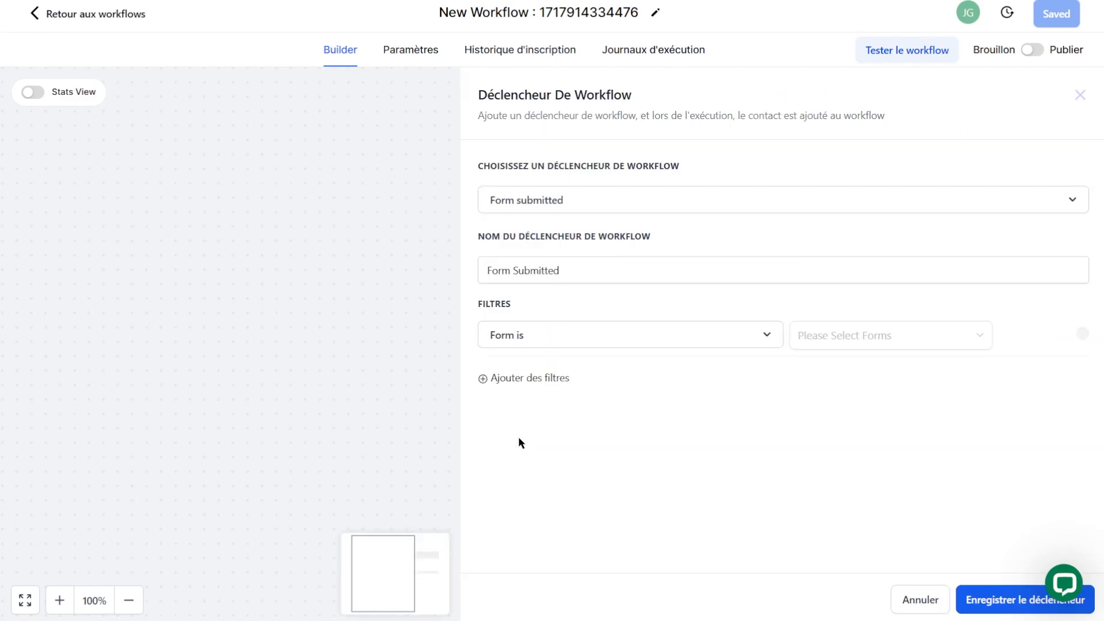
left_click(877, 342)
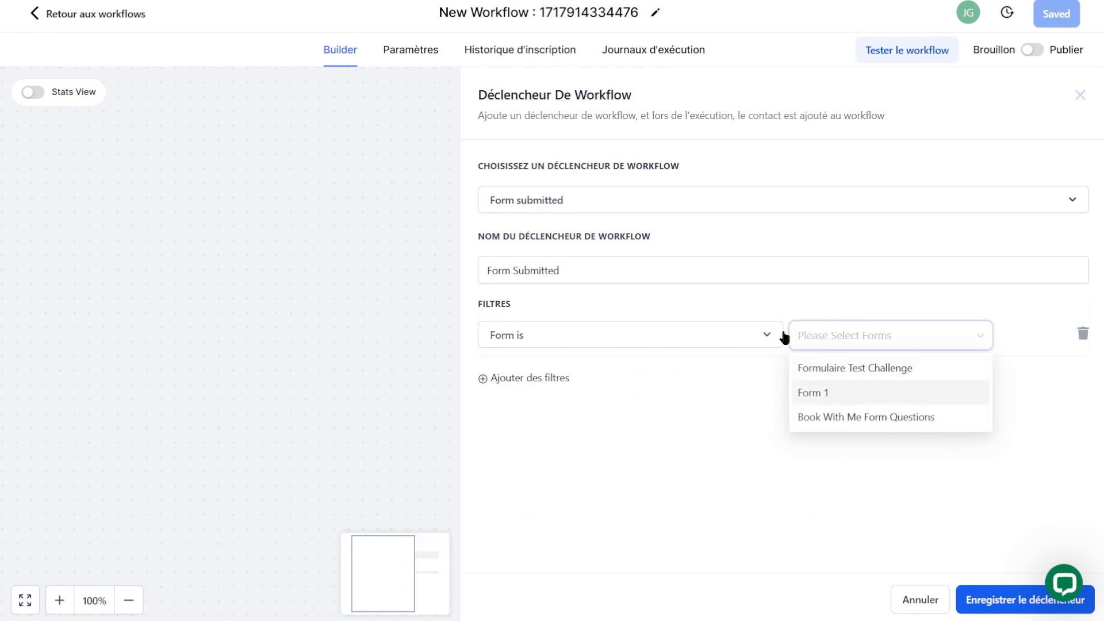
left_click(819, 402)
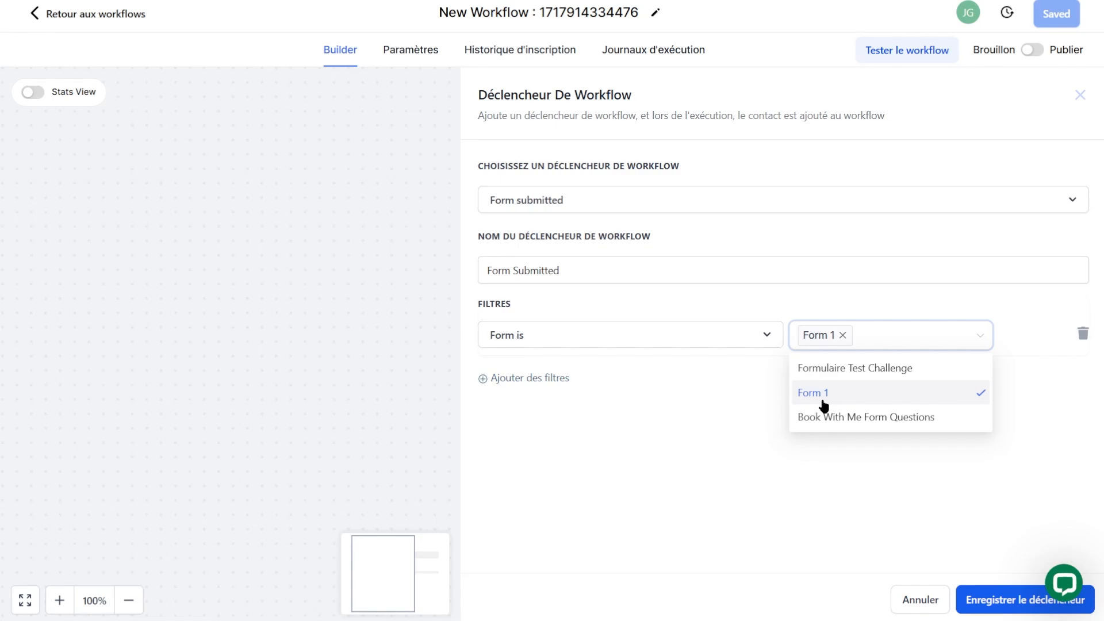
left_click(555, 433)
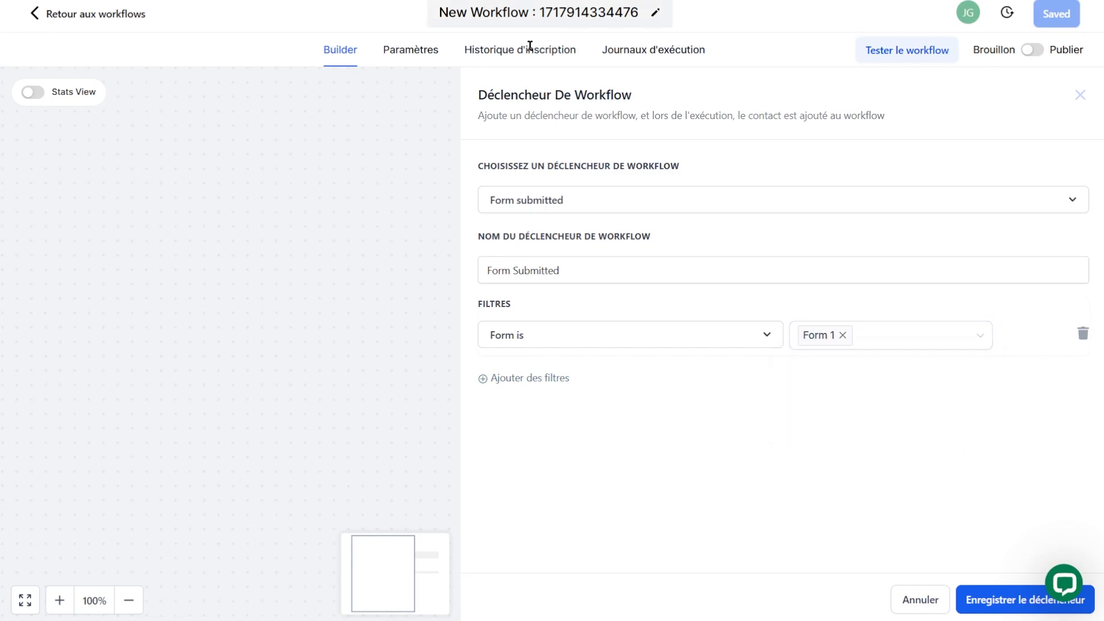
left_click(488, 244)
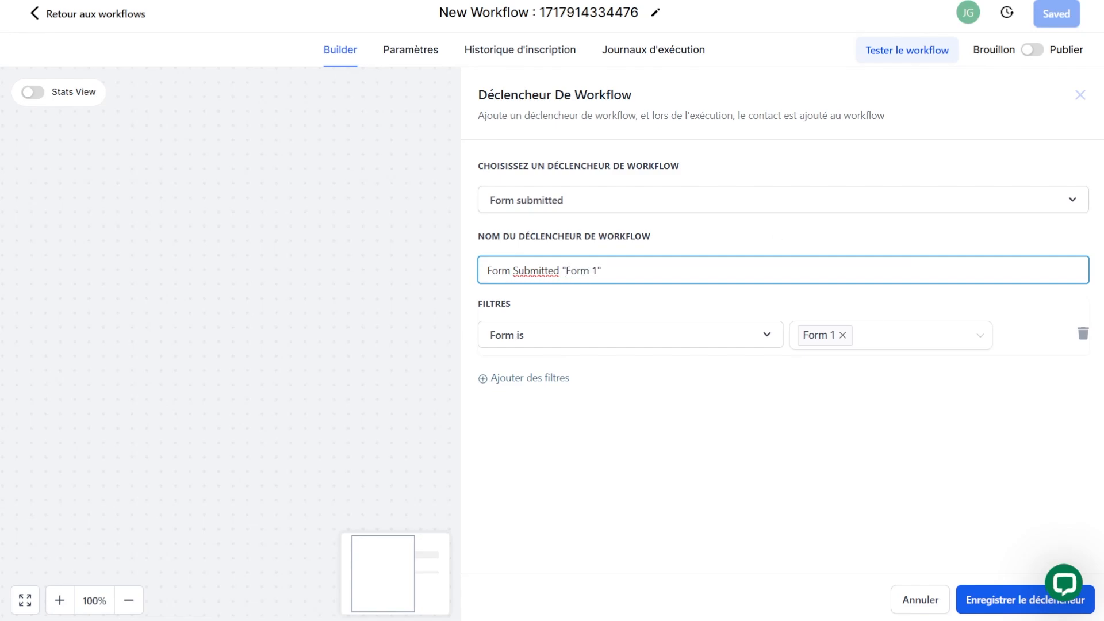
left_click(990, 603)
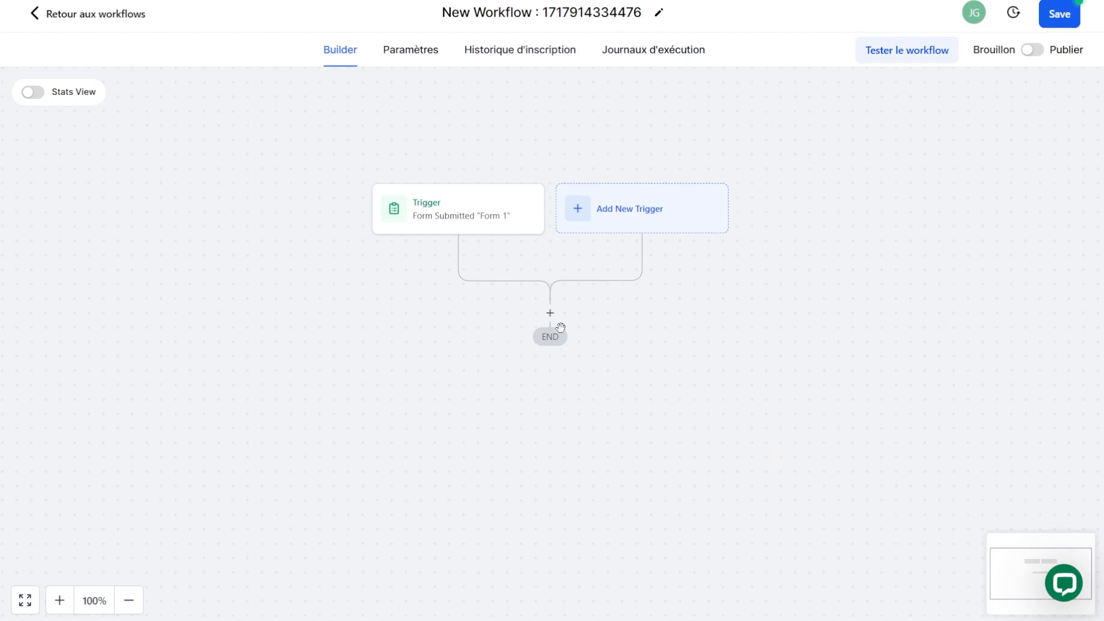
Step: Add a create/update opportunity action after the form trigger
left_click(549, 314)
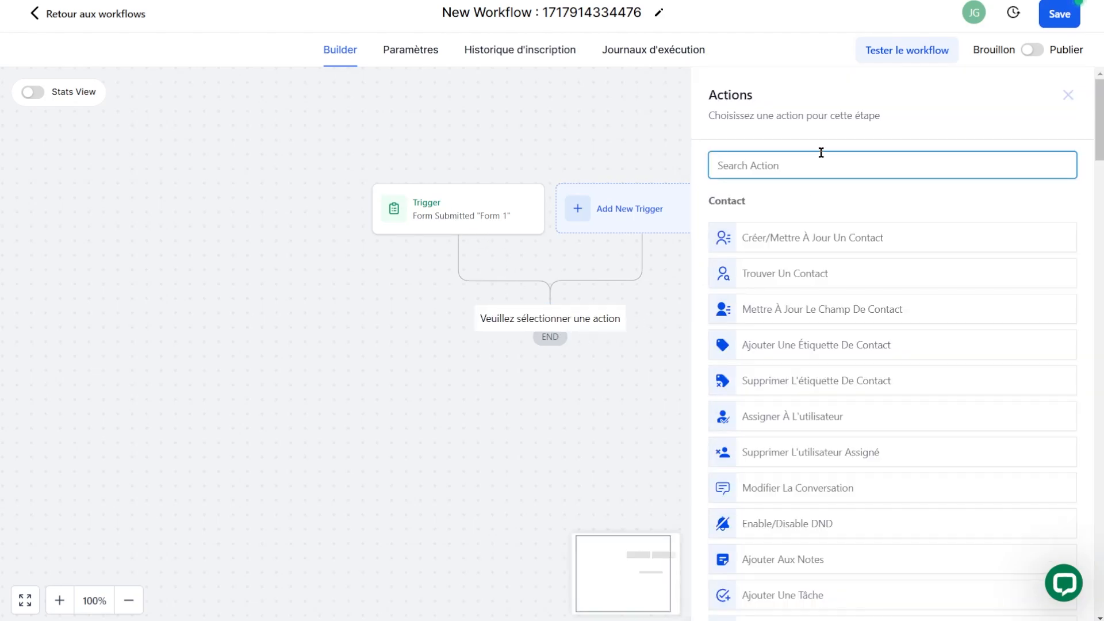
type("op")
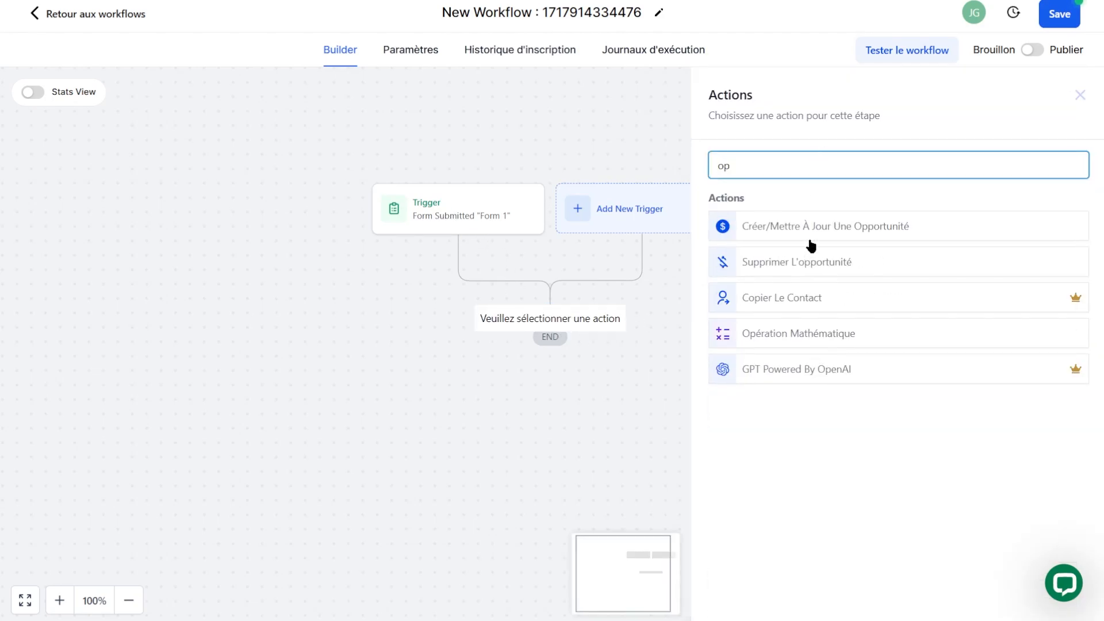
left_click(798, 226)
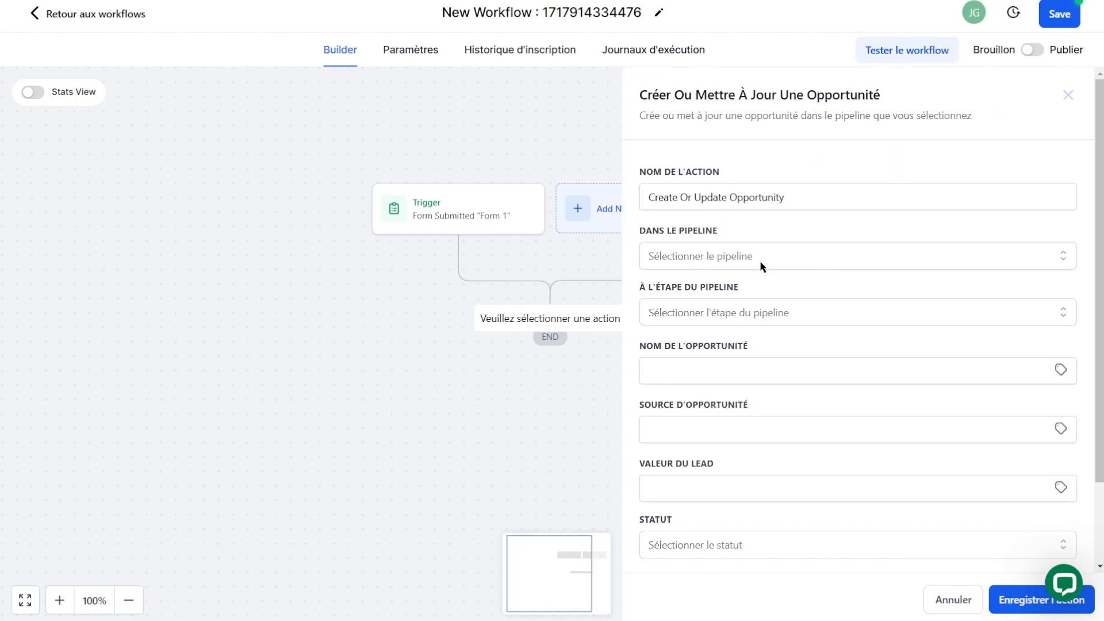
Step: Set the action's pipeline to Vente de ma Formation X and its stage to A téléchargé mon Lead Magnet
left_click(781, 255)
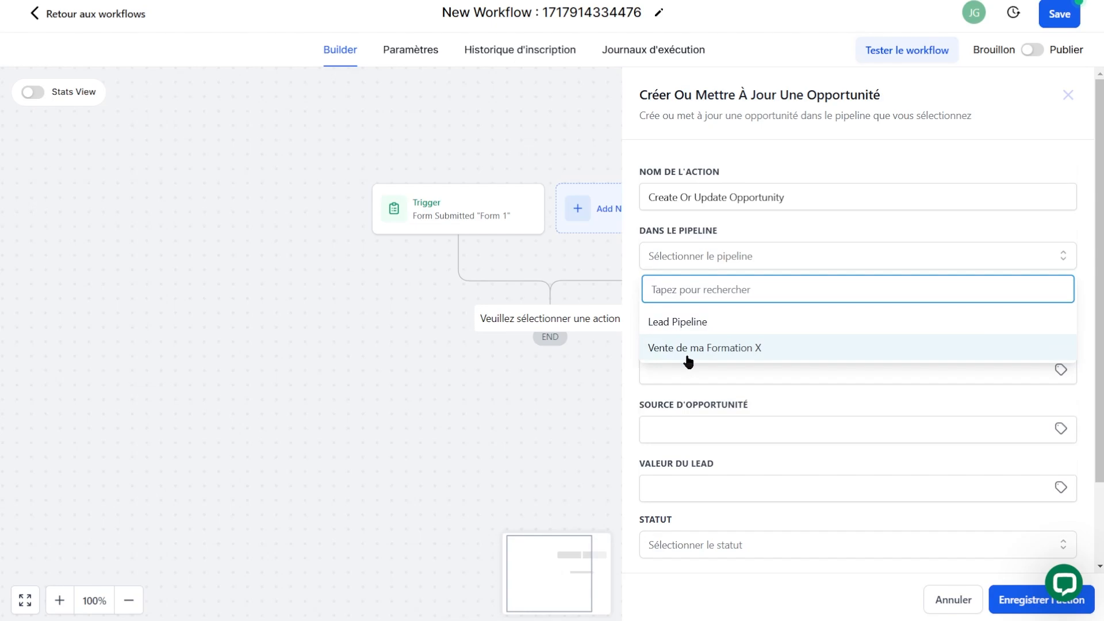
left_click(719, 352)
left_click(719, 315)
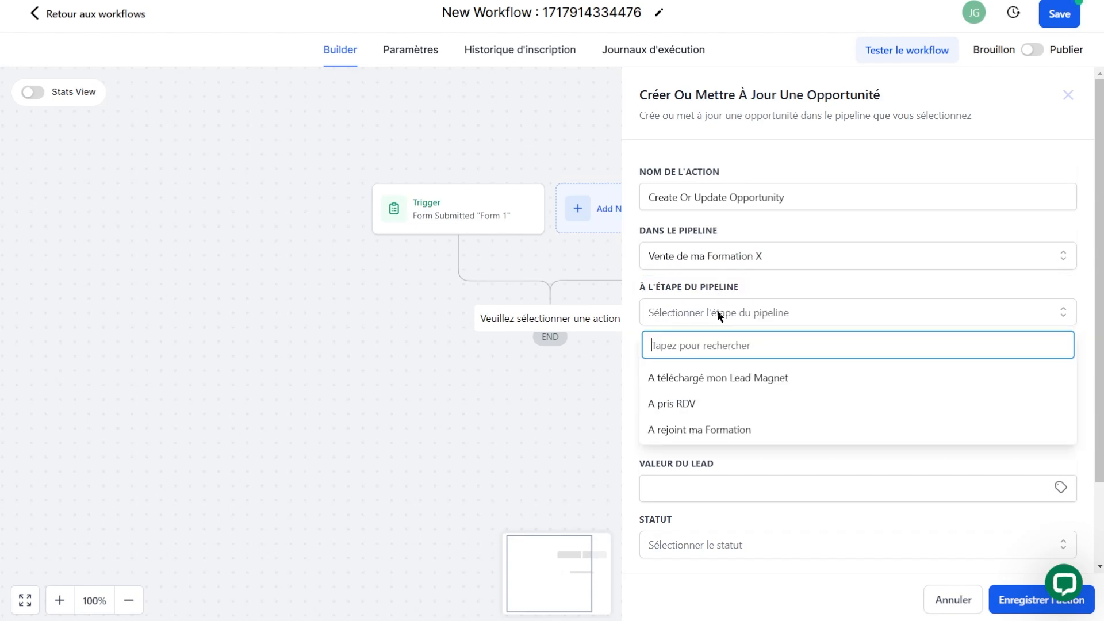
left_click(722, 378)
Step: Fill the opportunity name with the contact's Full Name custom value, {{contact.name}}
left_click(712, 368)
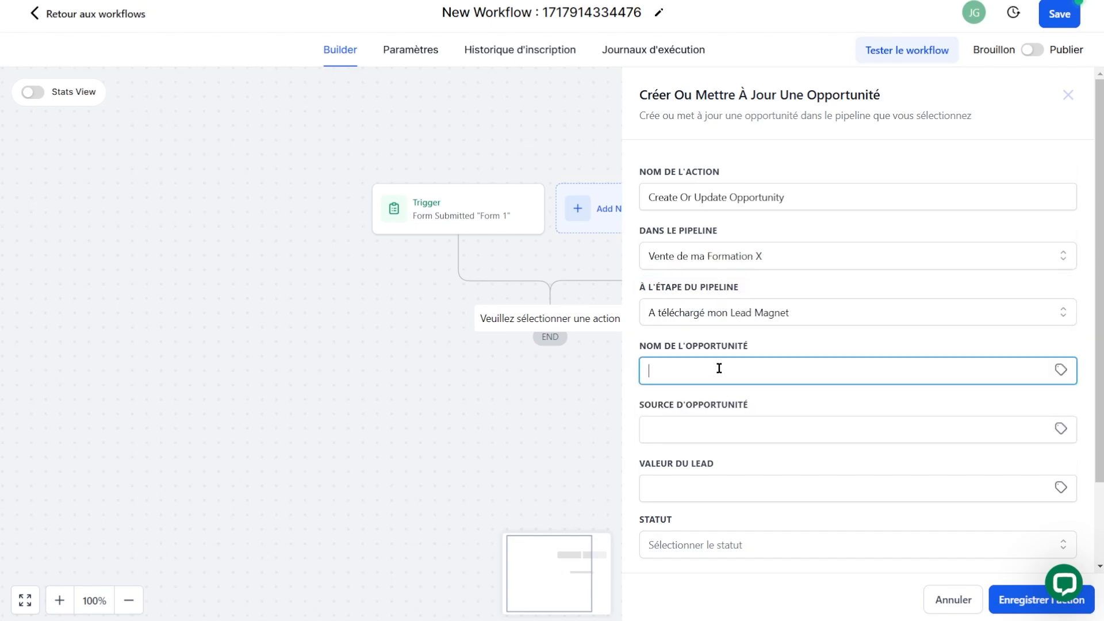
left_click(1062, 371)
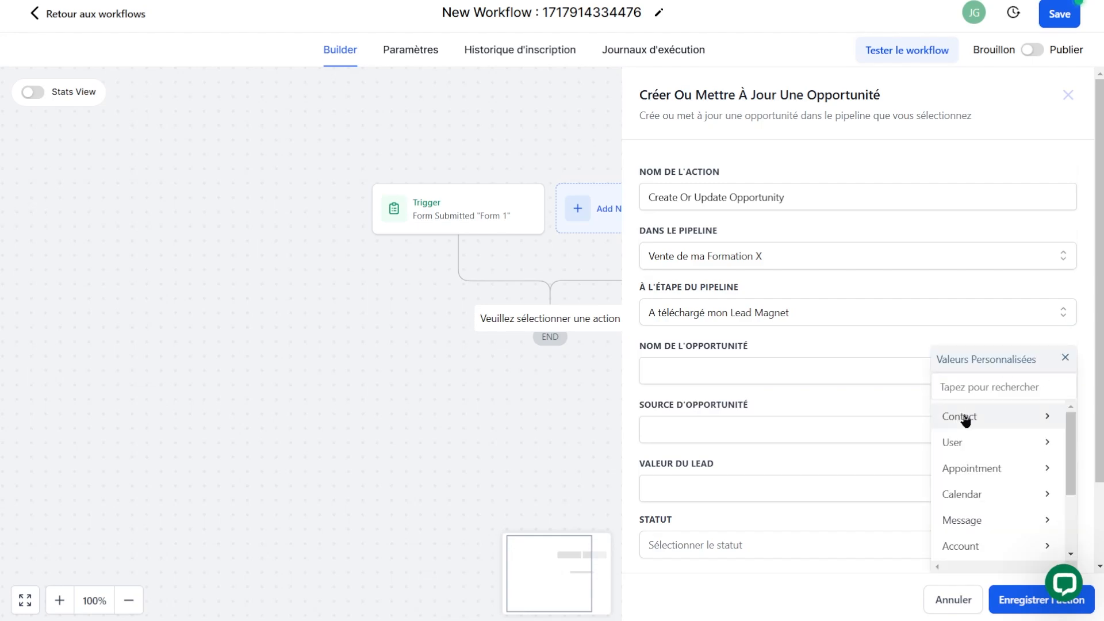
left_click(984, 420)
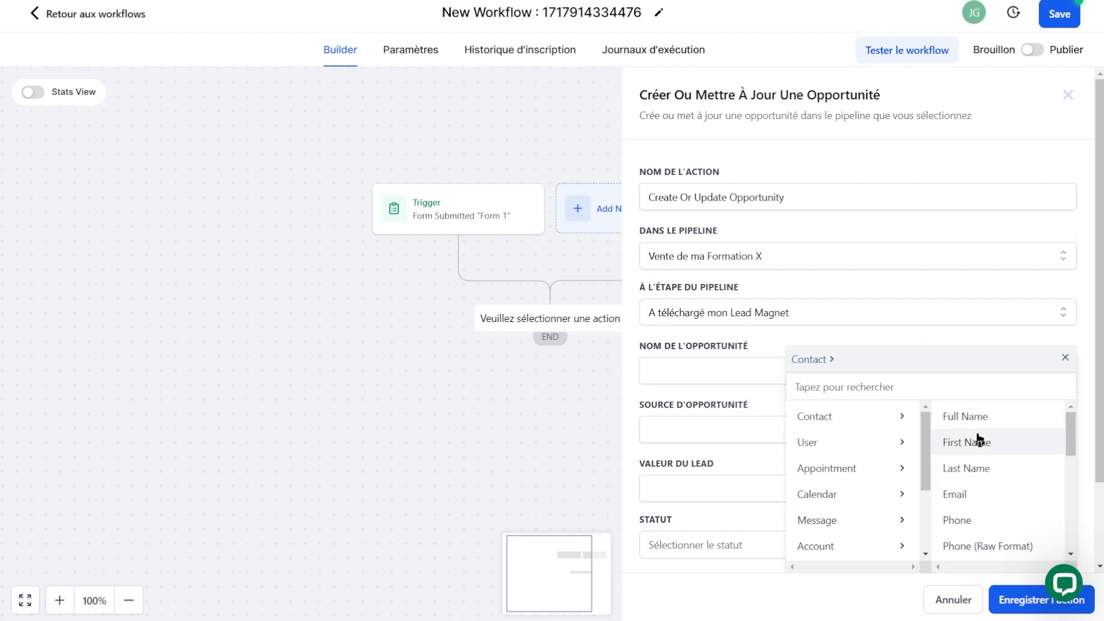
left_click(980, 416)
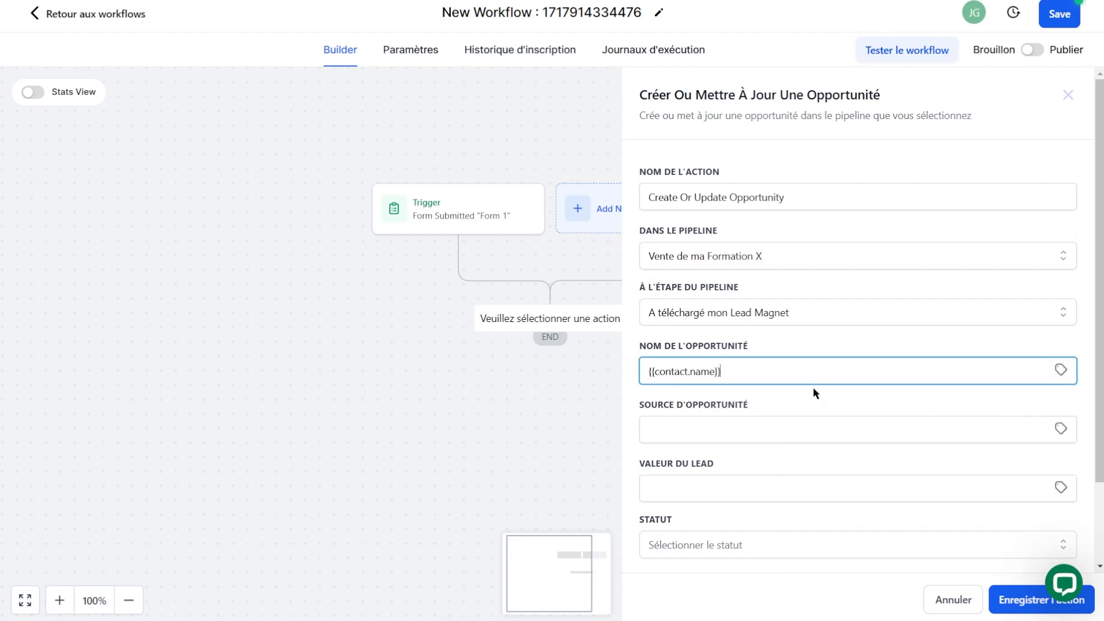
Step: Fill the opportunity source with the contact's Source custom value, {{contact.source}}
left_click(710, 437)
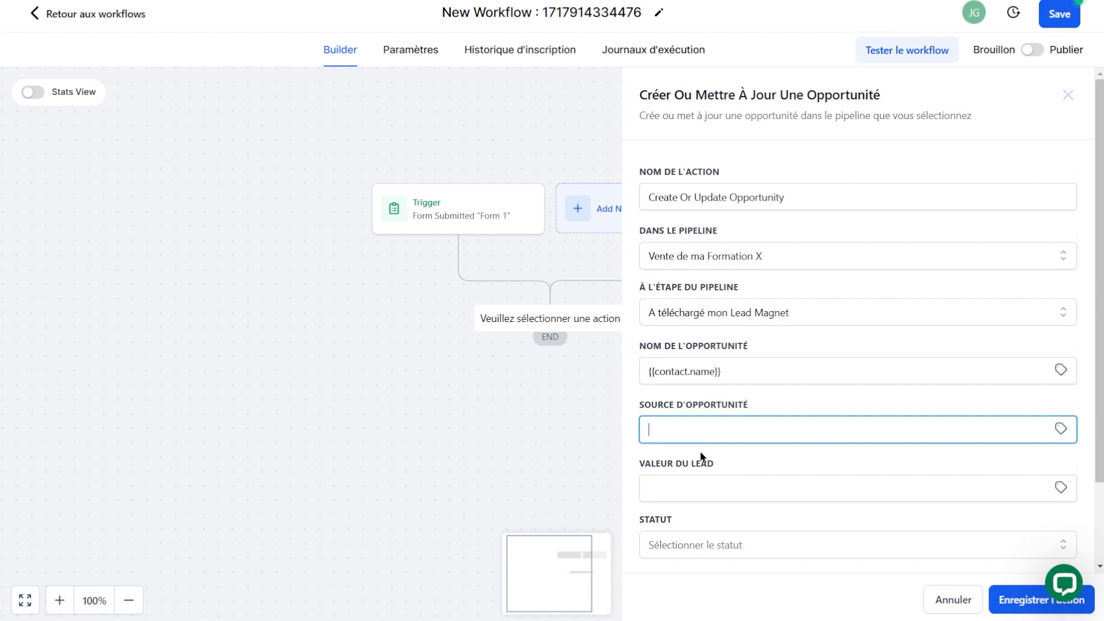
left_click(1061, 429)
left_click(986, 474)
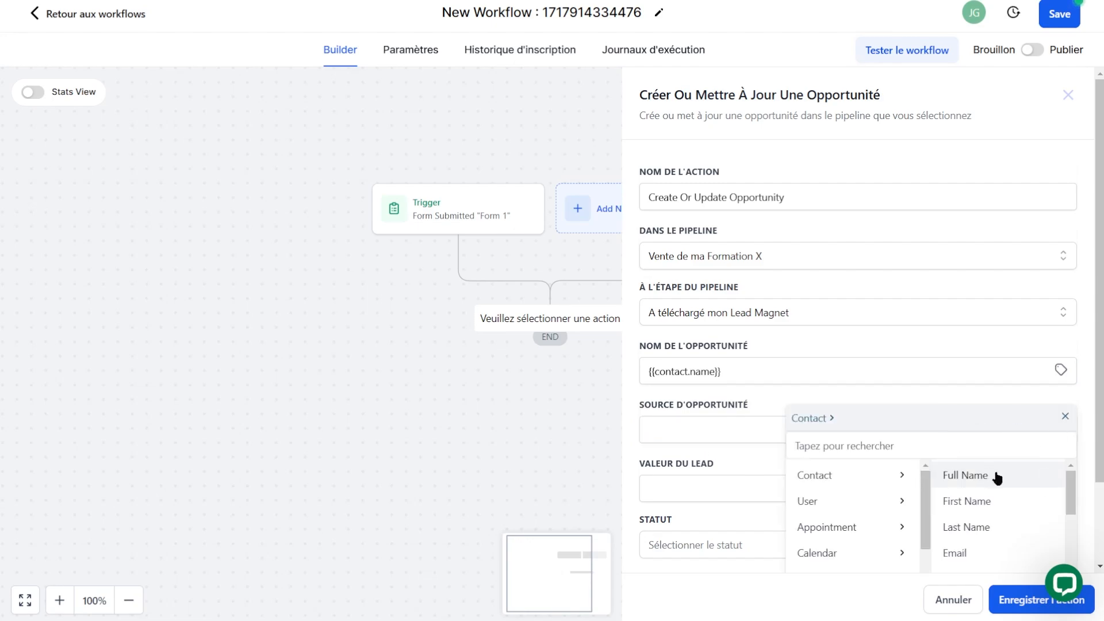
scroll(1014, 499, "down", 2)
scroll(1015, 499, "down", 5)
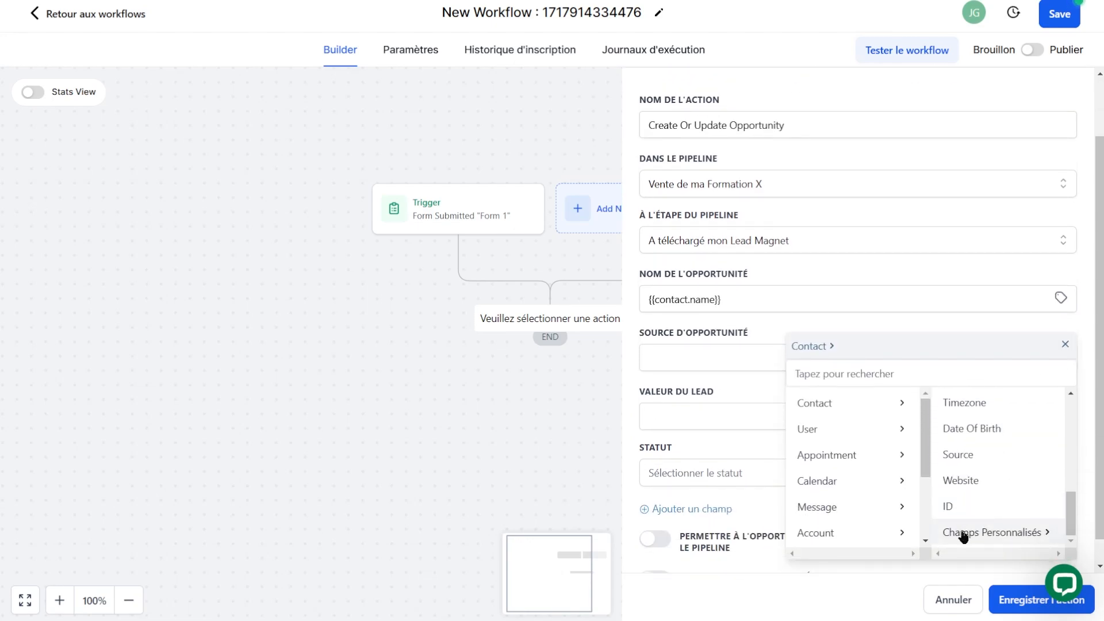
left_click(966, 455)
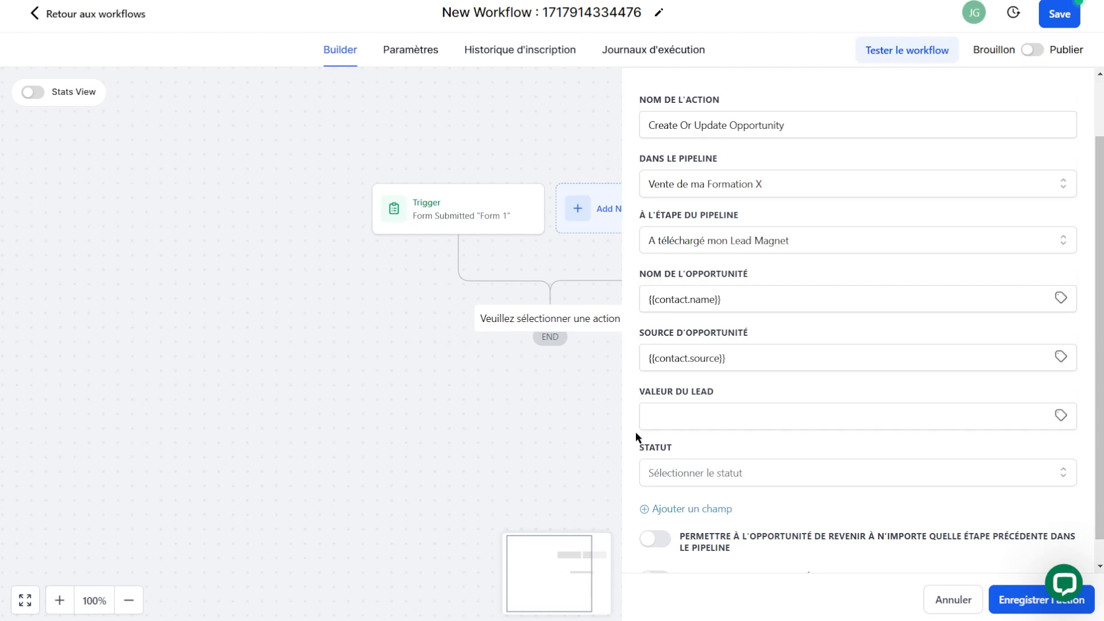
Step: Set the lead value to 2000 and the status to open, then save the opportunity action
left_click(664, 426)
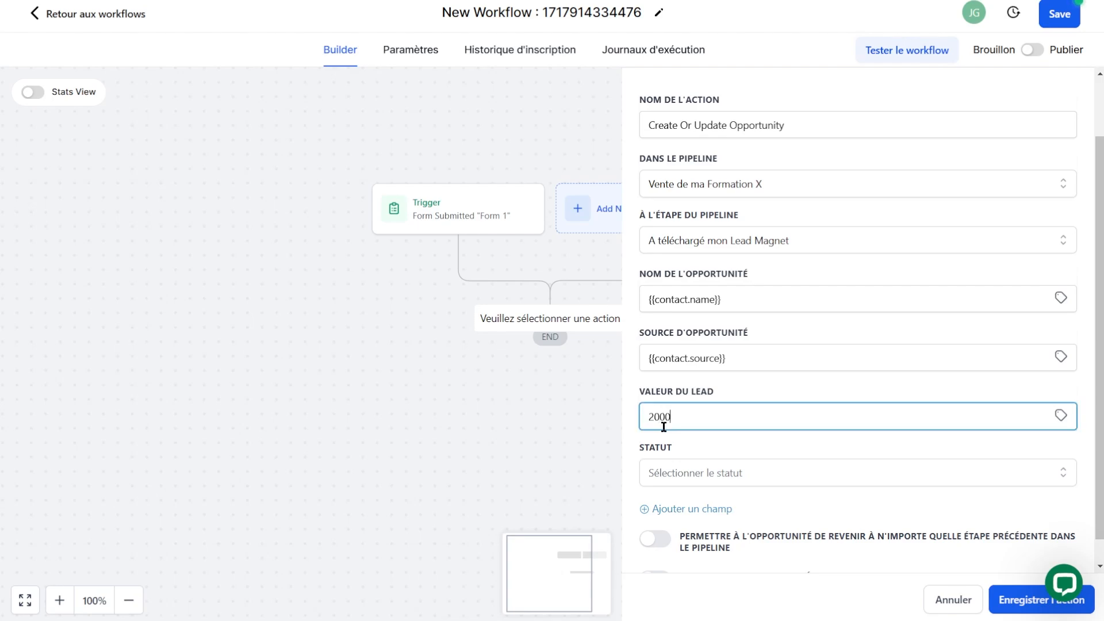
left_click(695, 473)
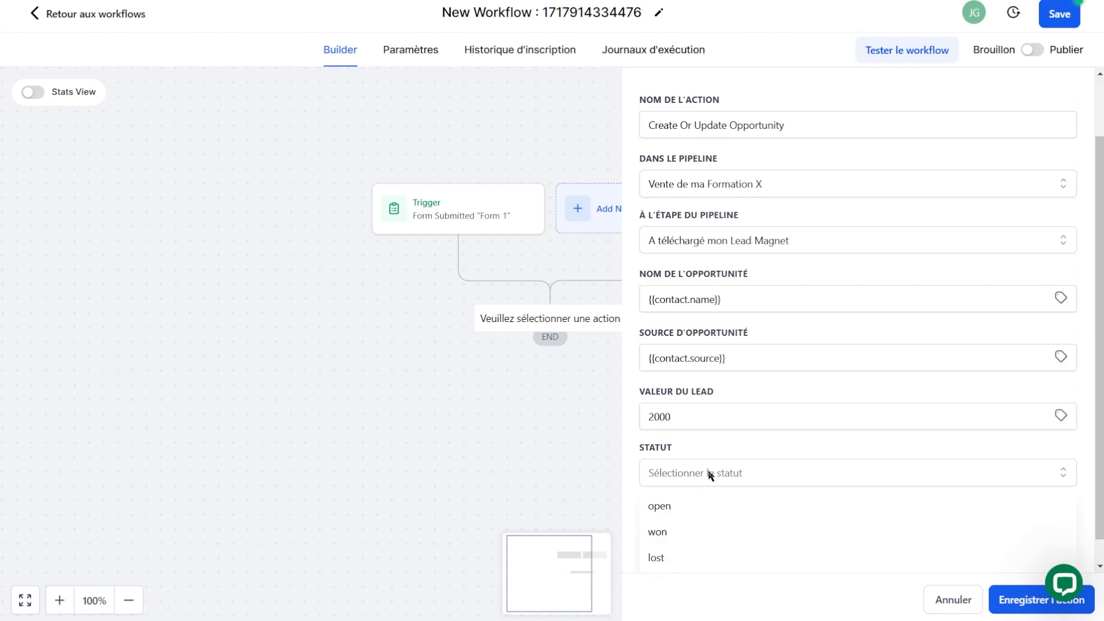
left_click(671, 513)
scroll(810, 417, "down", 1)
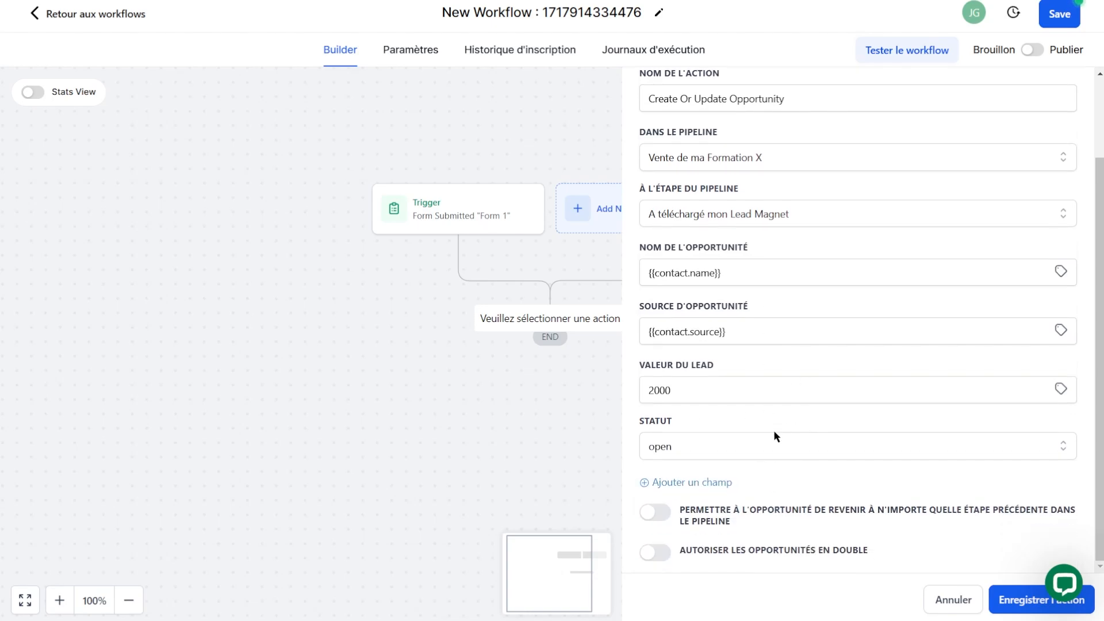
left_click(1002, 599)
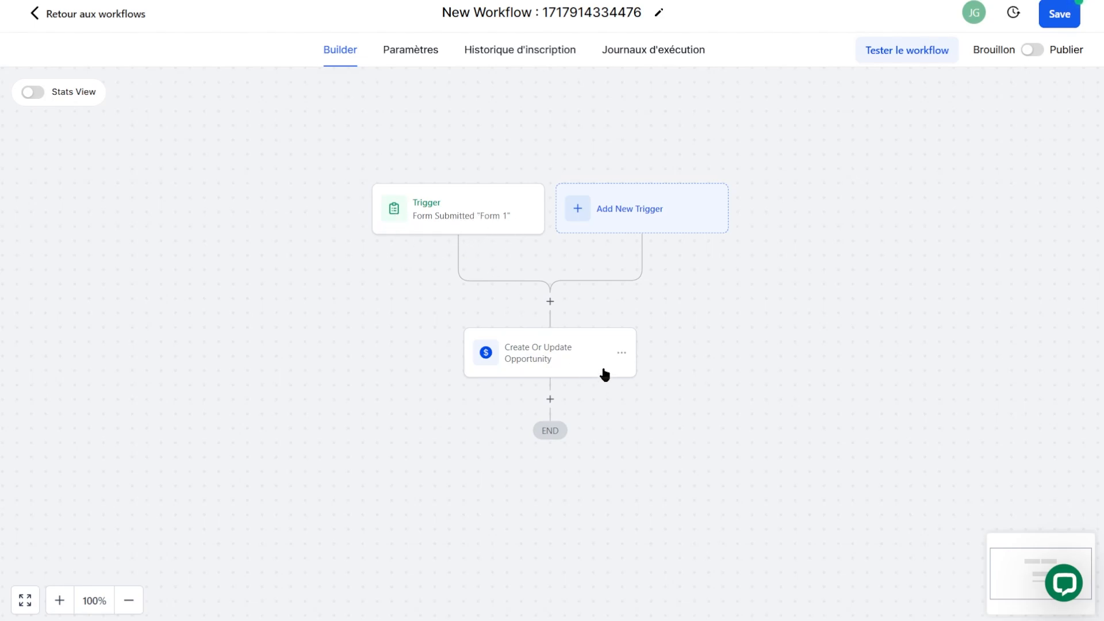
Step: Rename the workflow as "Lead Magnet → Opportunité", then publish and save it
triple_click(585, 13)
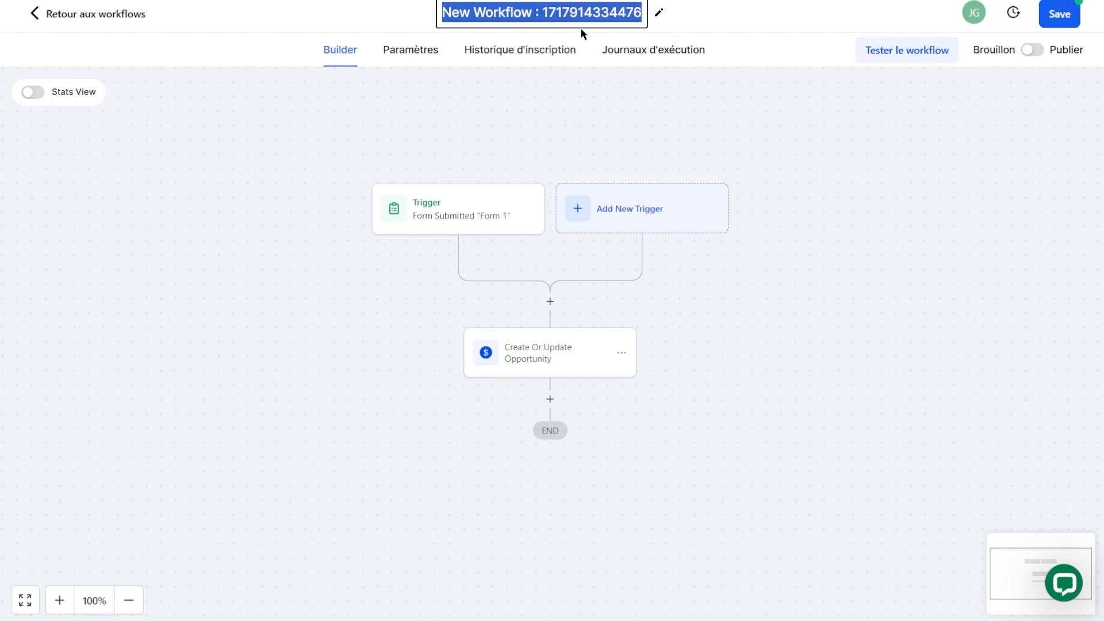
type("Lead Magnet → Opportu")
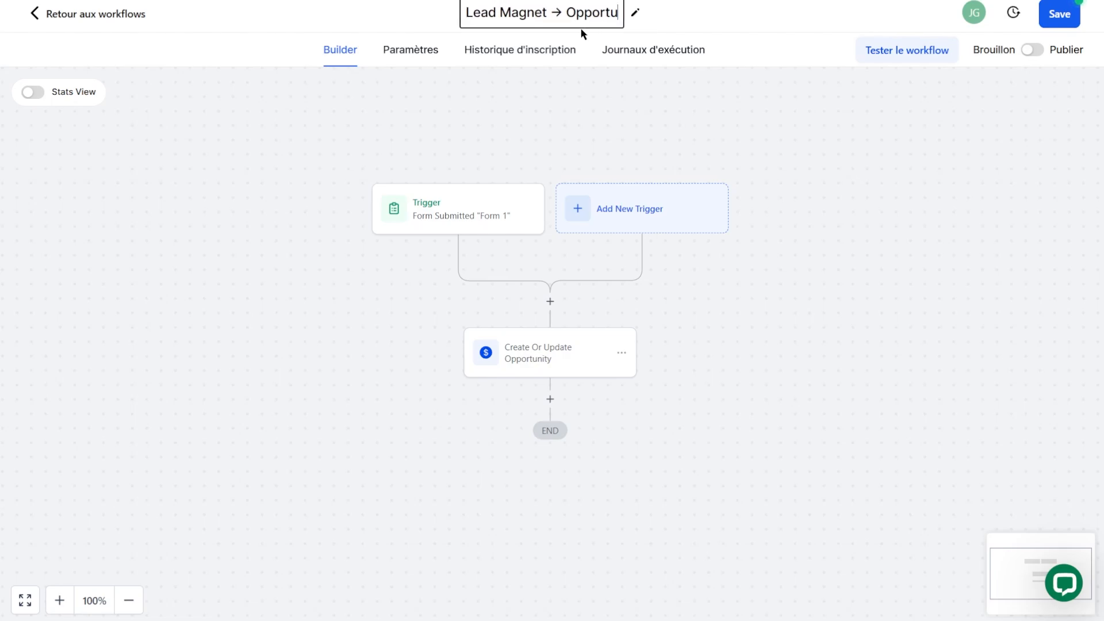
type("nité")
left_click(1032, 50)
left_click(1056, 14)
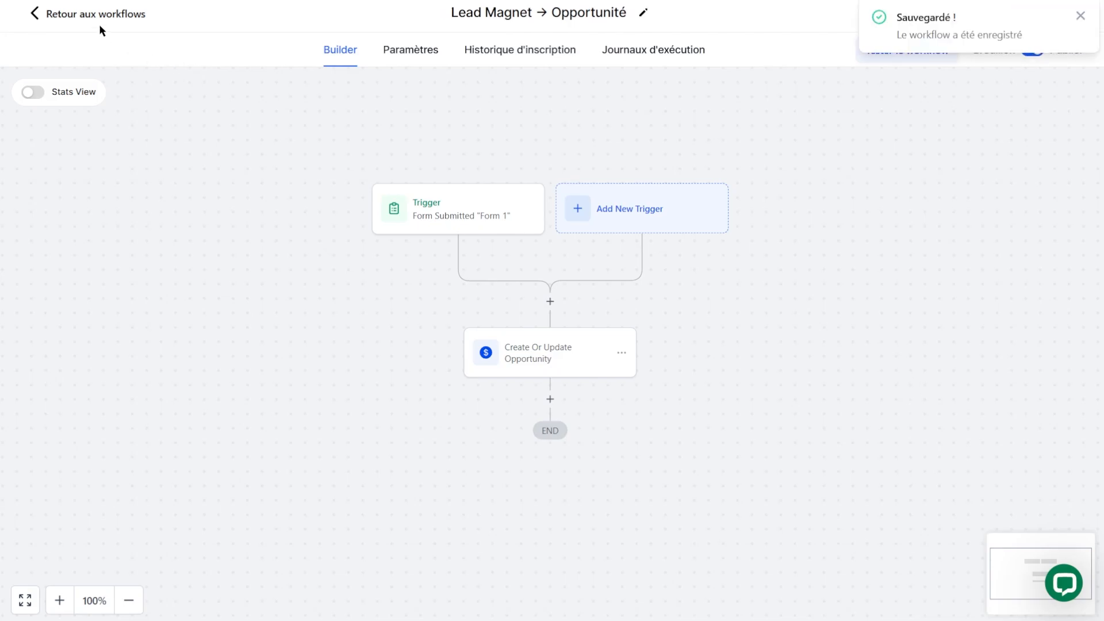
Step: Return to the workflow list and create another workflow from scratch
left_click(119, 16)
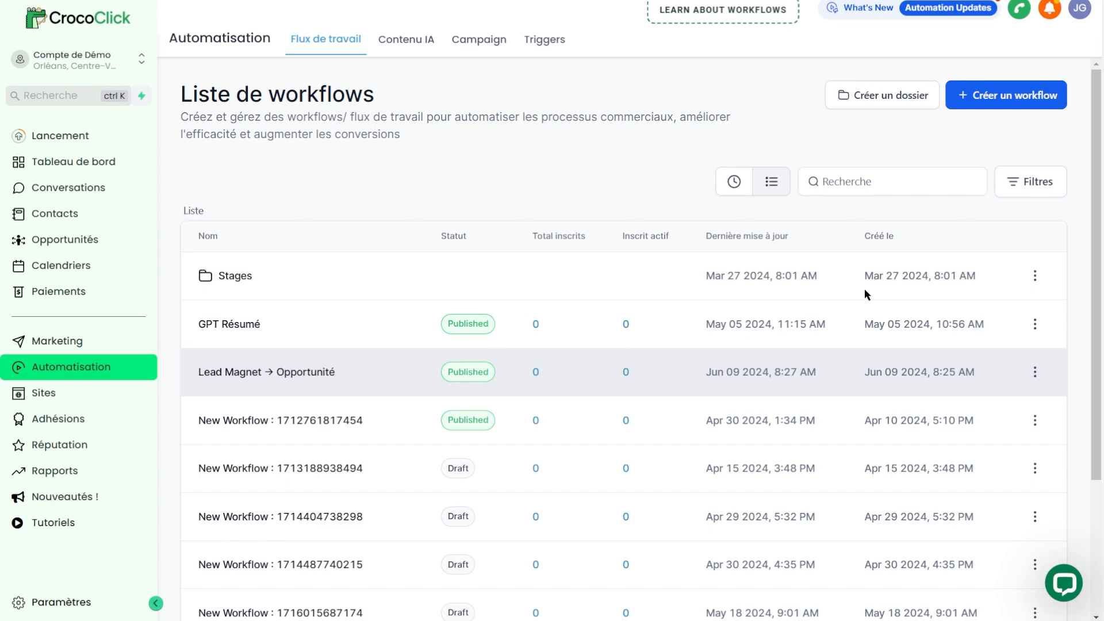
left_click(999, 97)
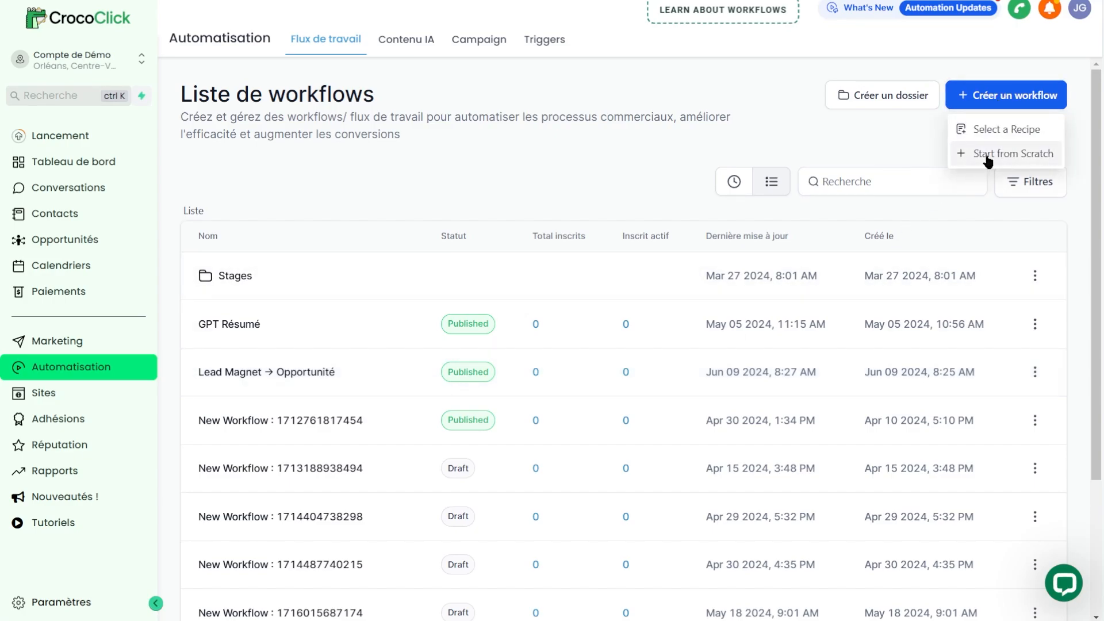
left_click(981, 153)
left_click(518, 128)
left_click(667, 156)
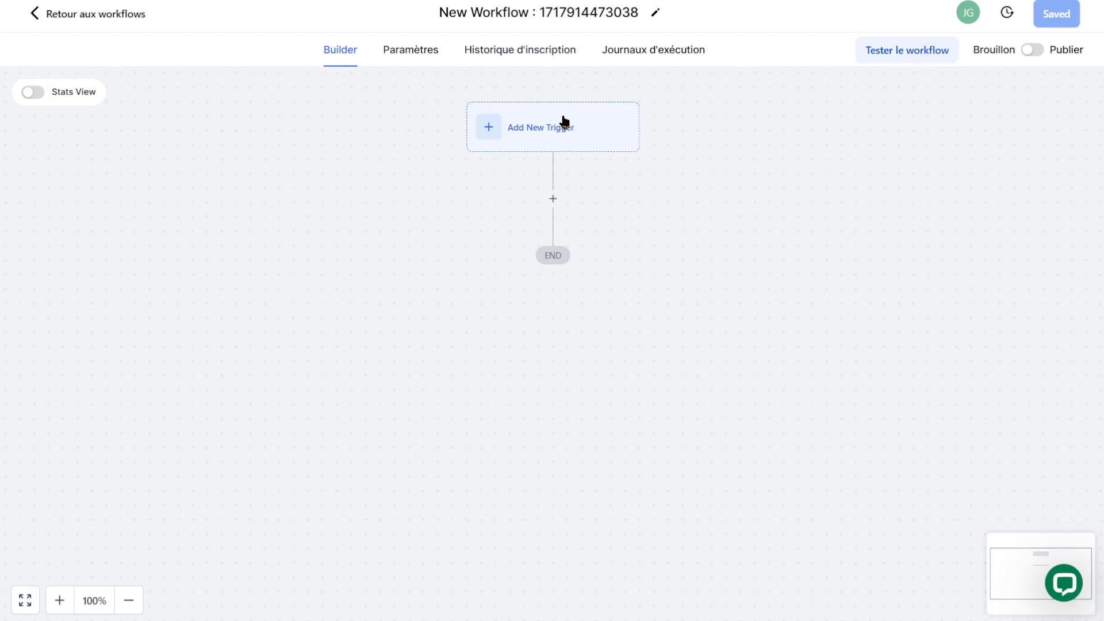
Step: Add a Customer Booked Appointment trigger to the new workflow
left_click(557, 128)
scroll(867, 327, "down", 3)
scroll(863, 333, "down", 7)
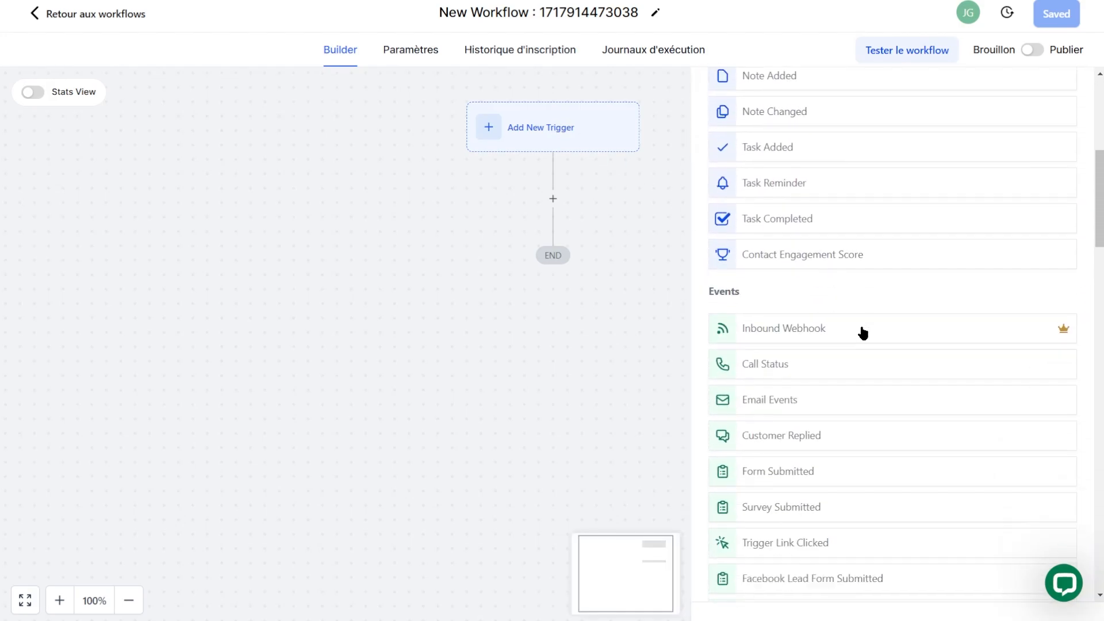
scroll(863, 332, "down", 6)
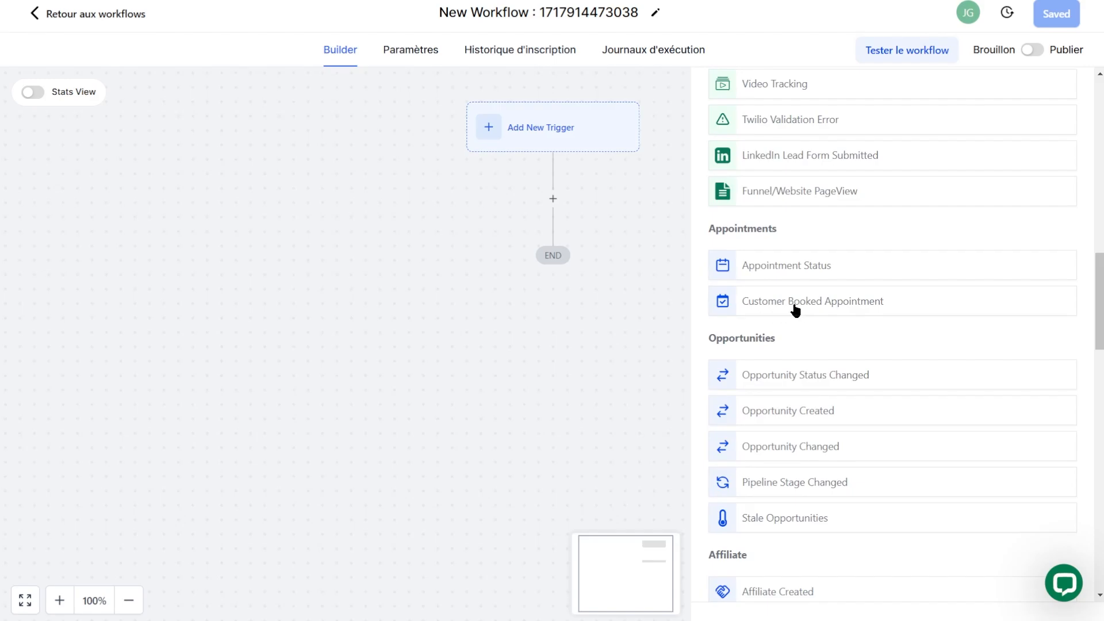
left_click(855, 301)
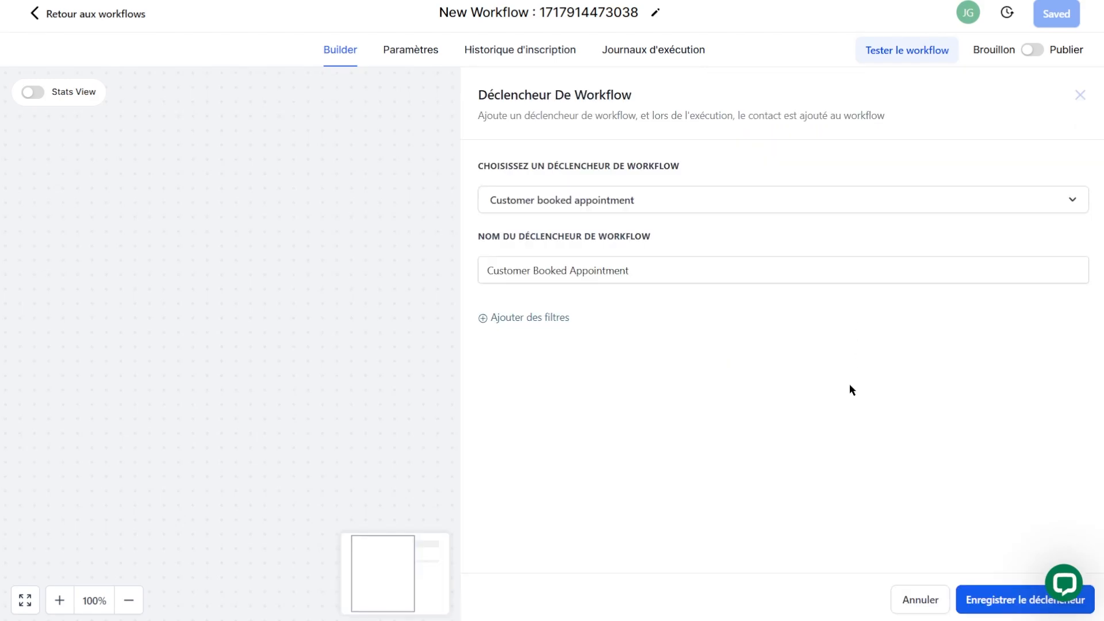
Step: Filter the trigger to appointments in the calendar Calendrier de Test, then save the trigger
left_click(543, 317)
left_click(552, 345)
left_click(513, 460)
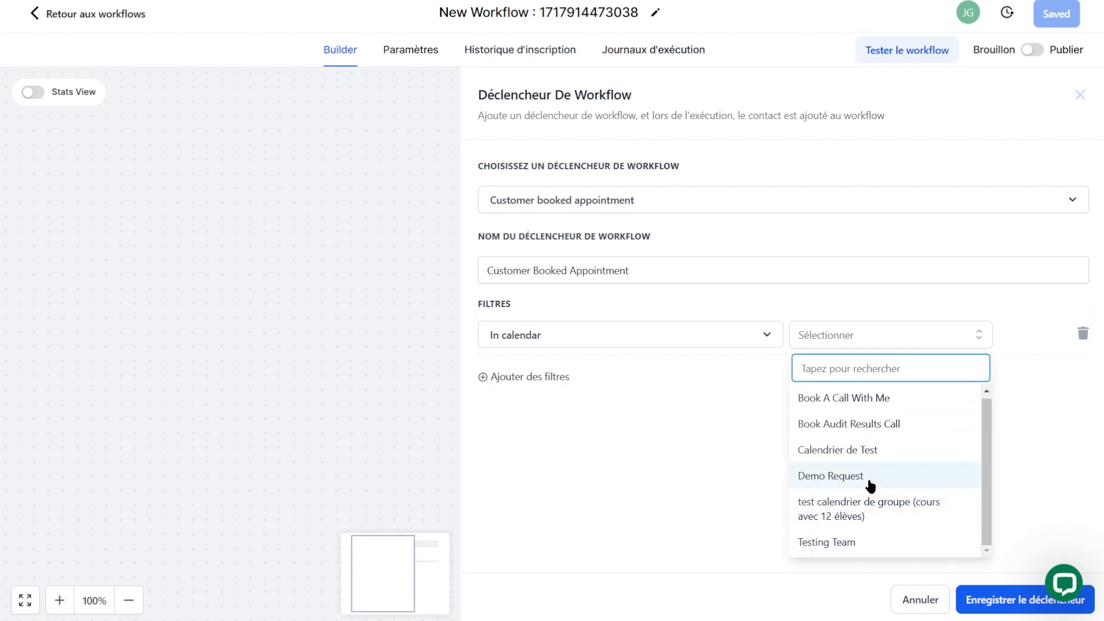
left_click(865, 452)
left_click(995, 593)
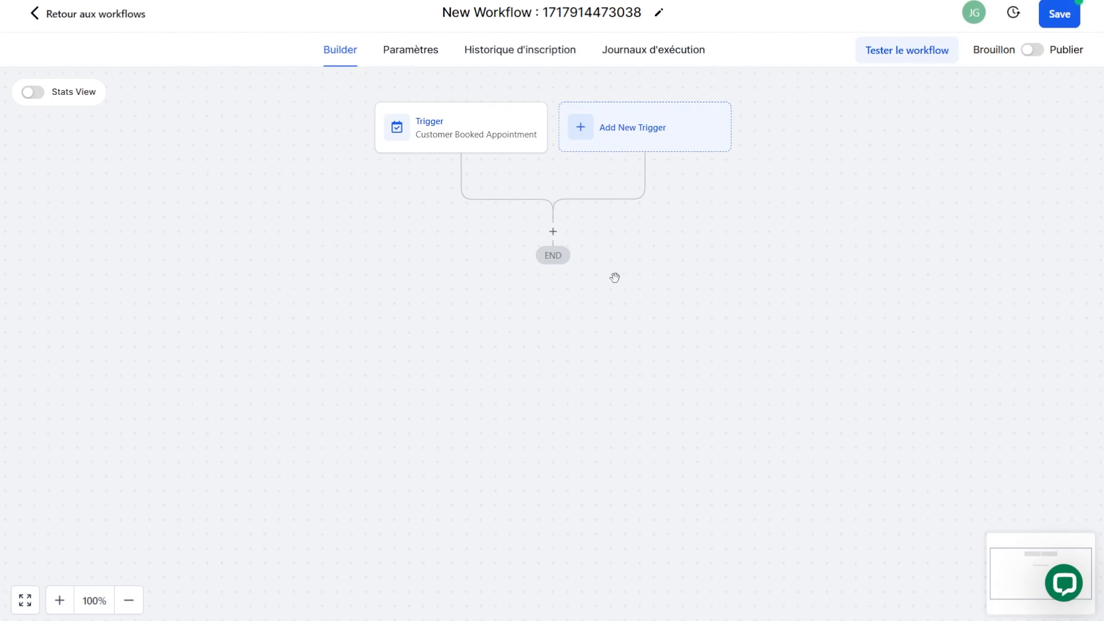
Step: Add a Créer/Mettre à jour une opportunité action below the appointment trigger
left_click(553, 232)
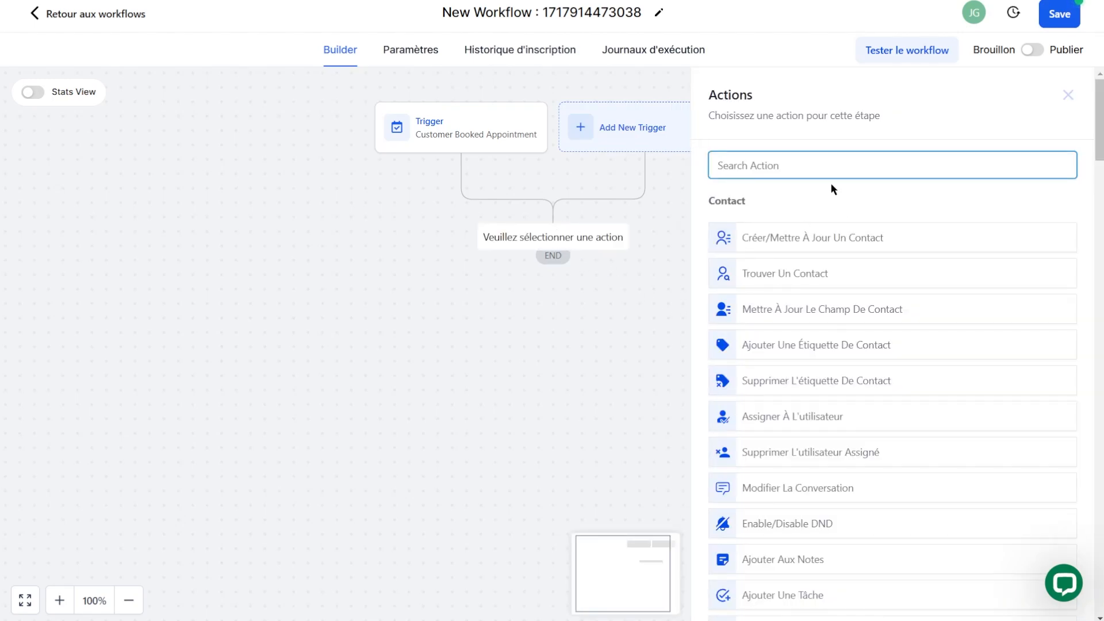
type("op")
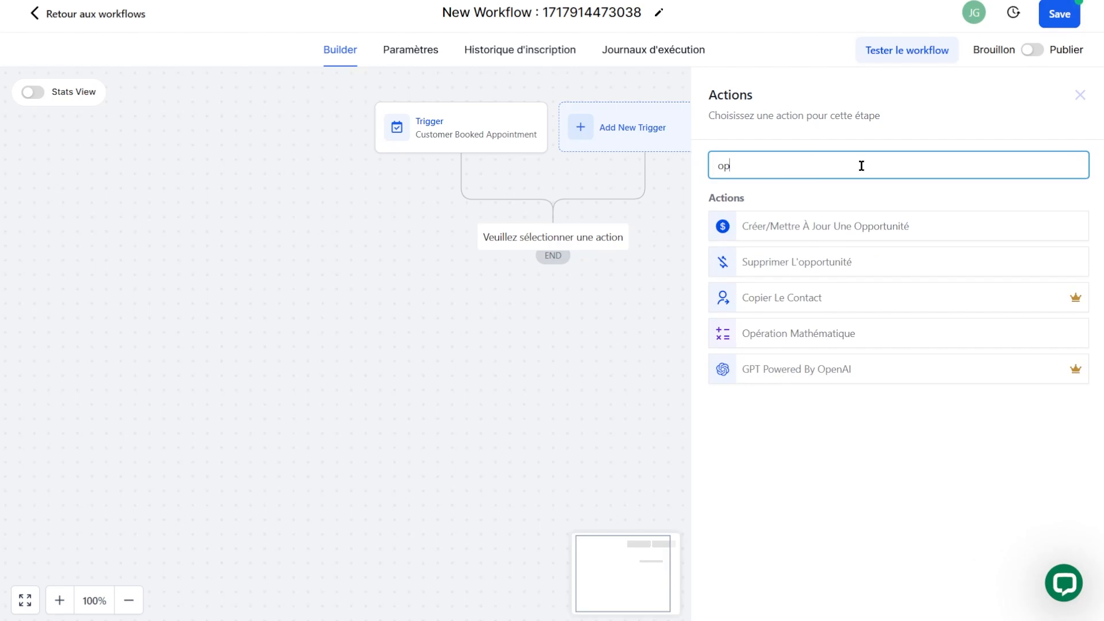
left_click(852, 230)
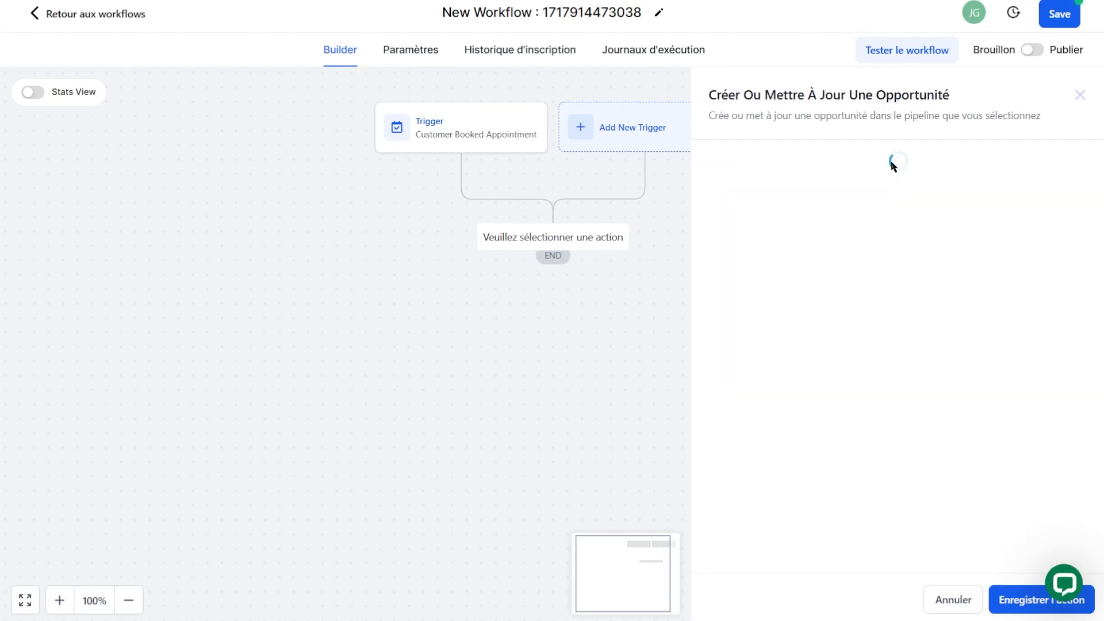
Step: Set the opportunity action to the Vente de ma Formation X pipeline at stage A pris RDV, then save the action
left_click(718, 259)
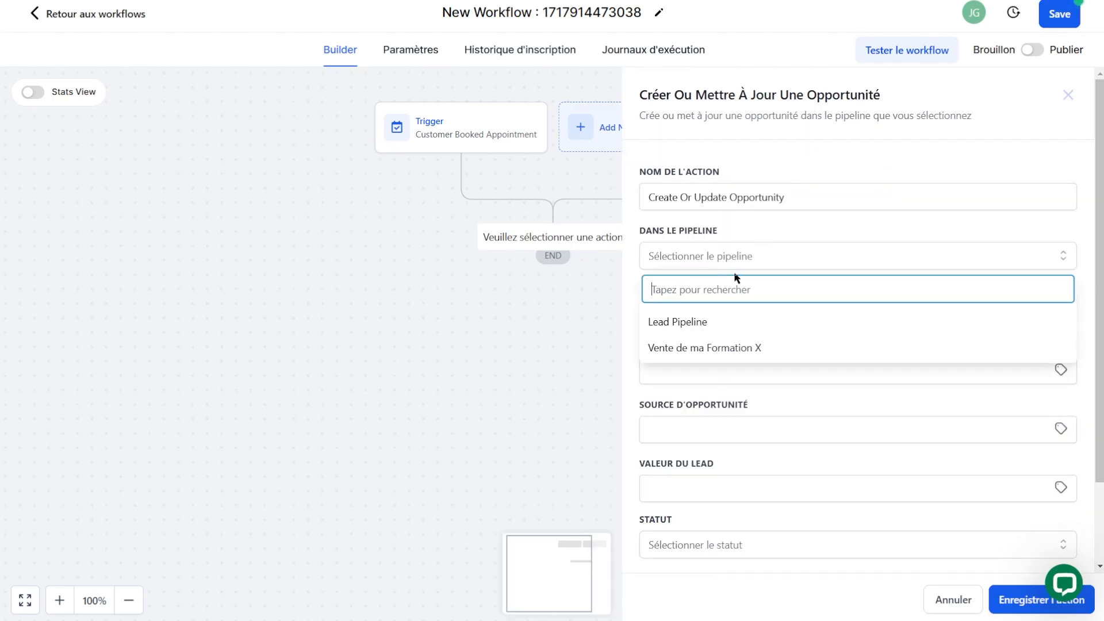
left_click(728, 353)
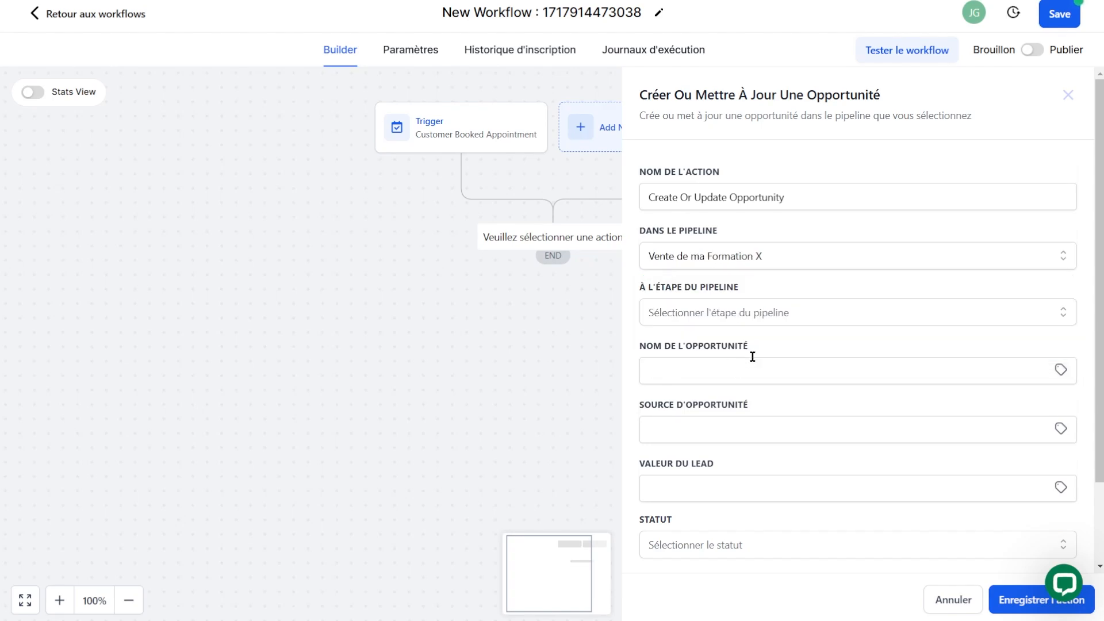
left_click(788, 315)
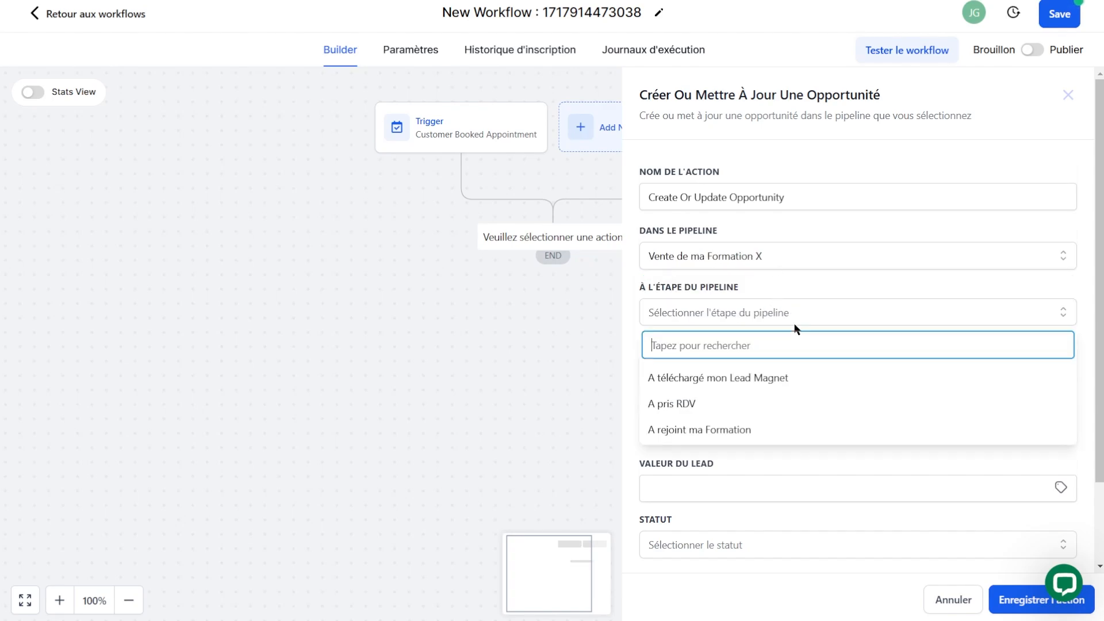
left_click(726, 411)
left_click(722, 378)
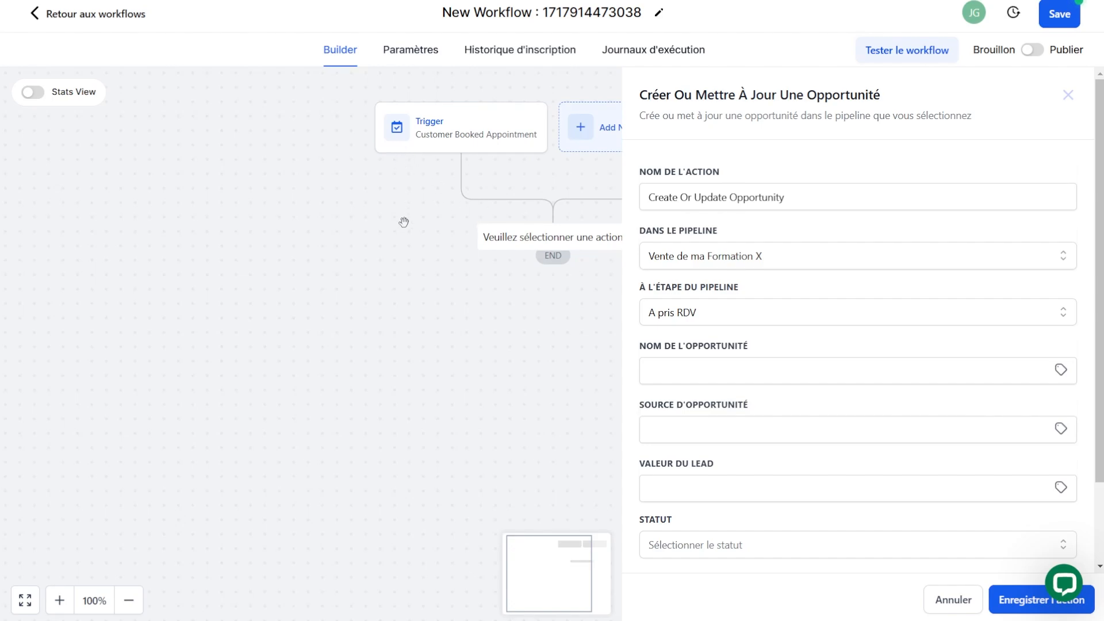
left_click(1017, 613)
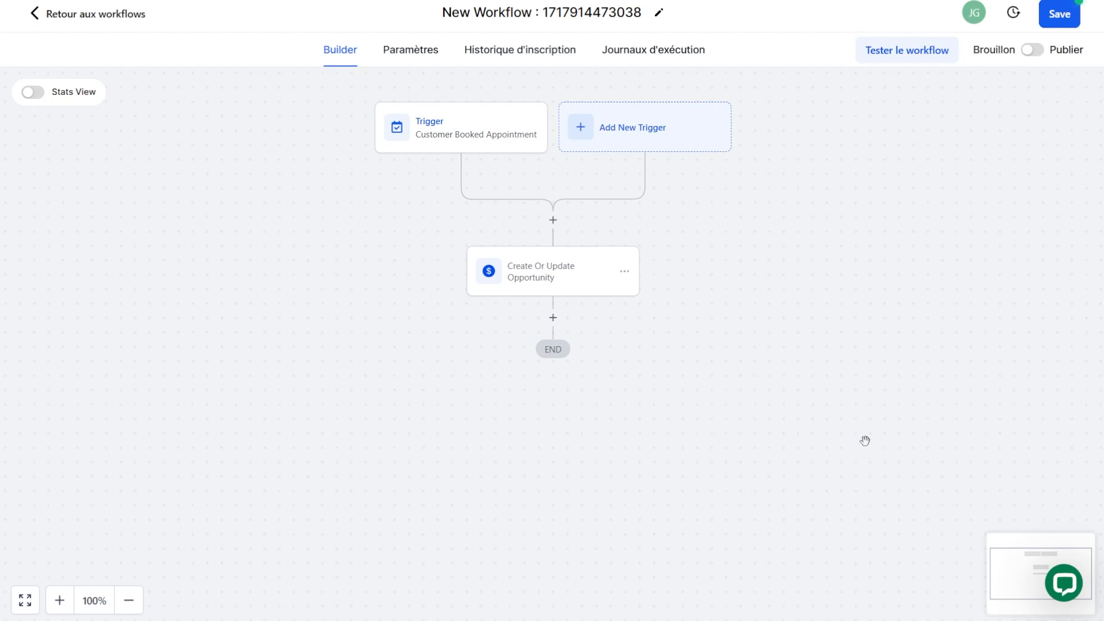
Step: Publish the workflow, rename it as "RDV →Opportunité", and save it
left_click(1032, 50)
triple_click(599, 25)
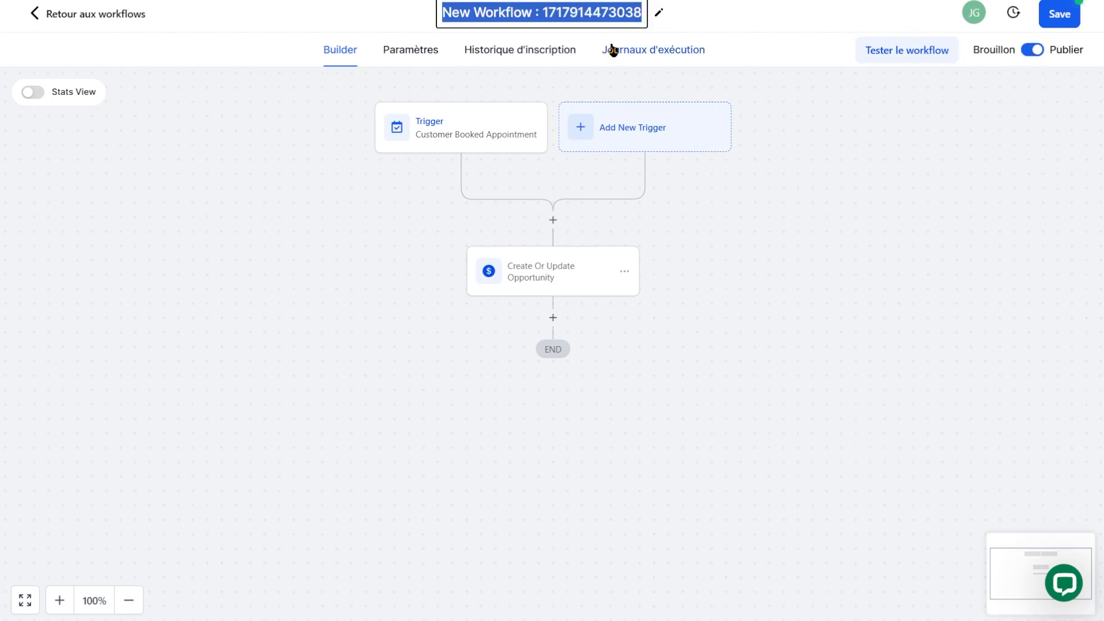
type("RDV -")
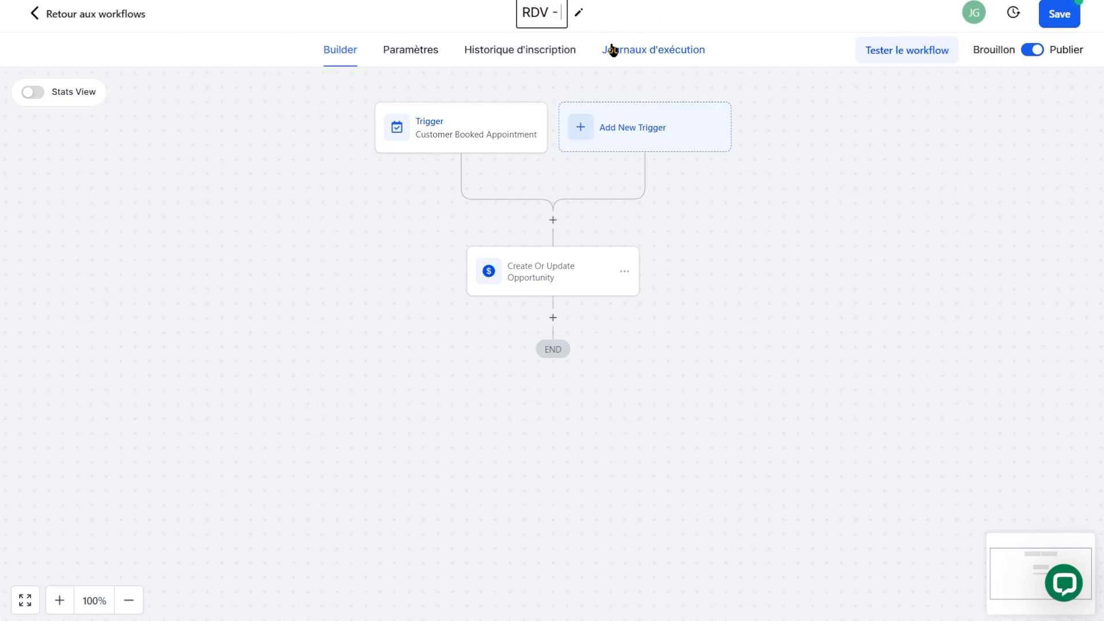
type(">Opportunité")
left_click(1059, 14)
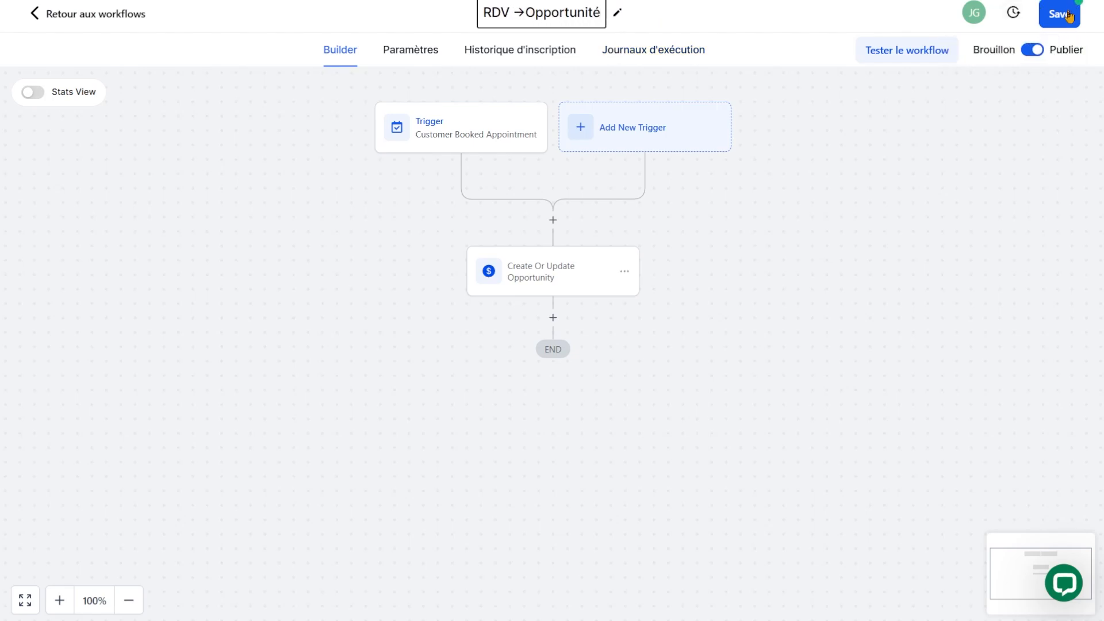